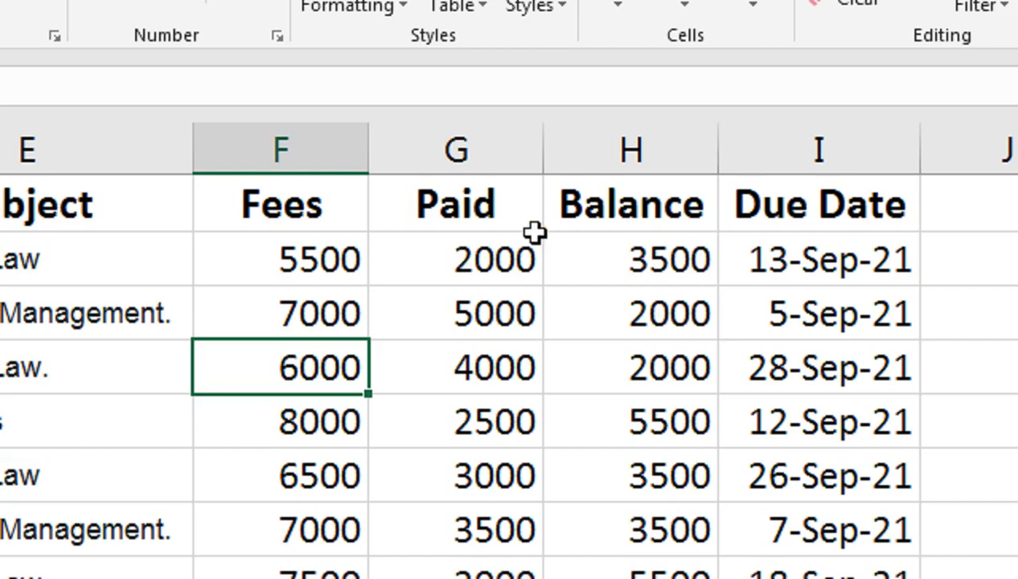
# - Compare the balances and due dates of the student records in Sheet1 with the due-date report in Sheet2
pyautogui.click(646, 240)
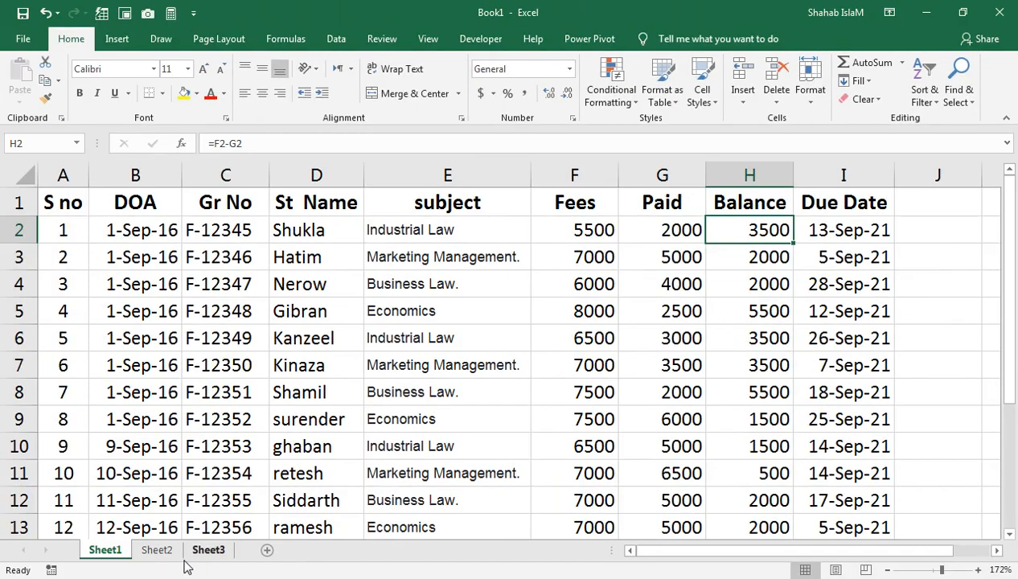
pyautogui.click(161, 554)
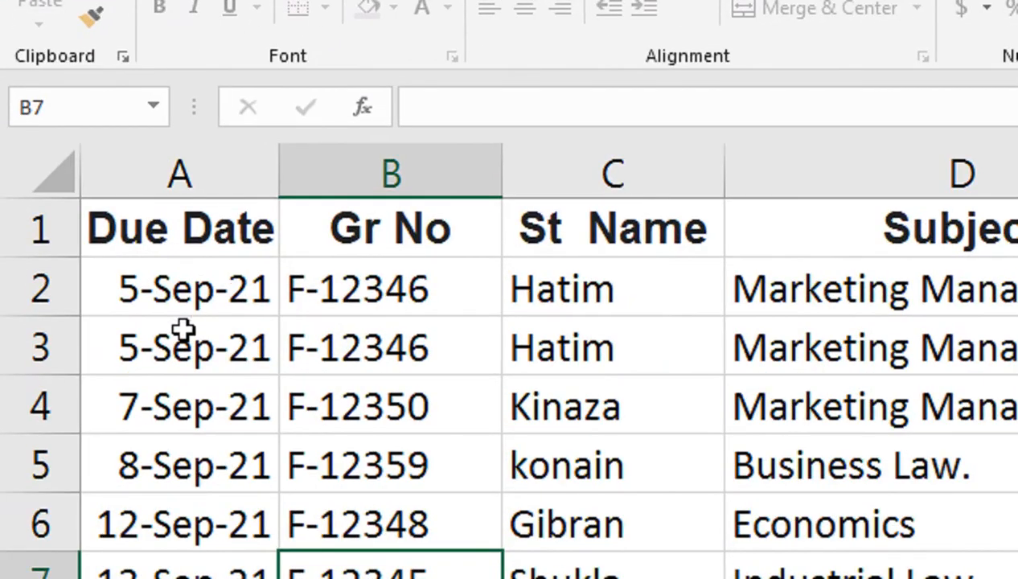
pyautogui.click(152, 273)
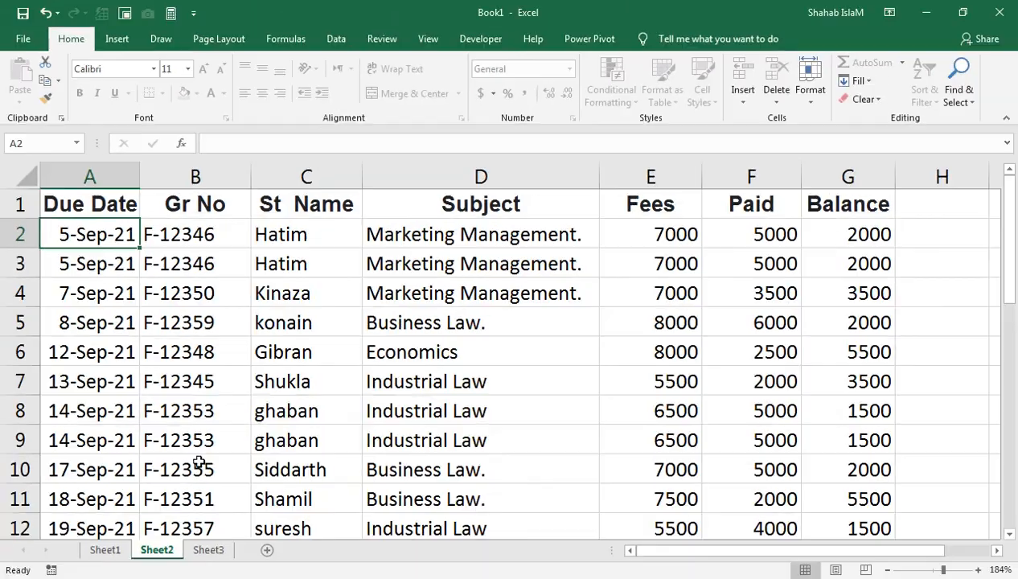
pyautogui.click(98, 553)
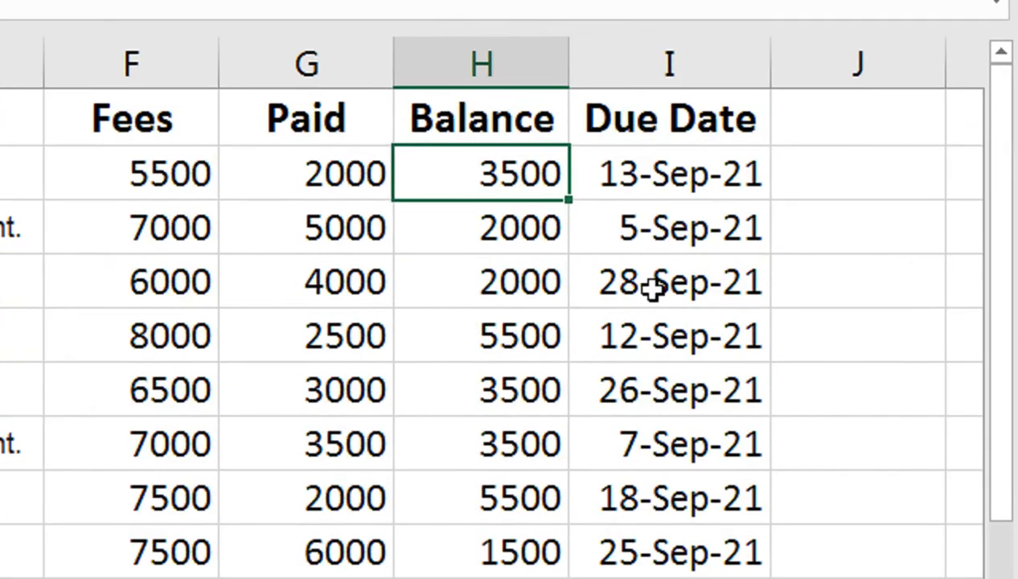
pyautogui.click(833, 290)
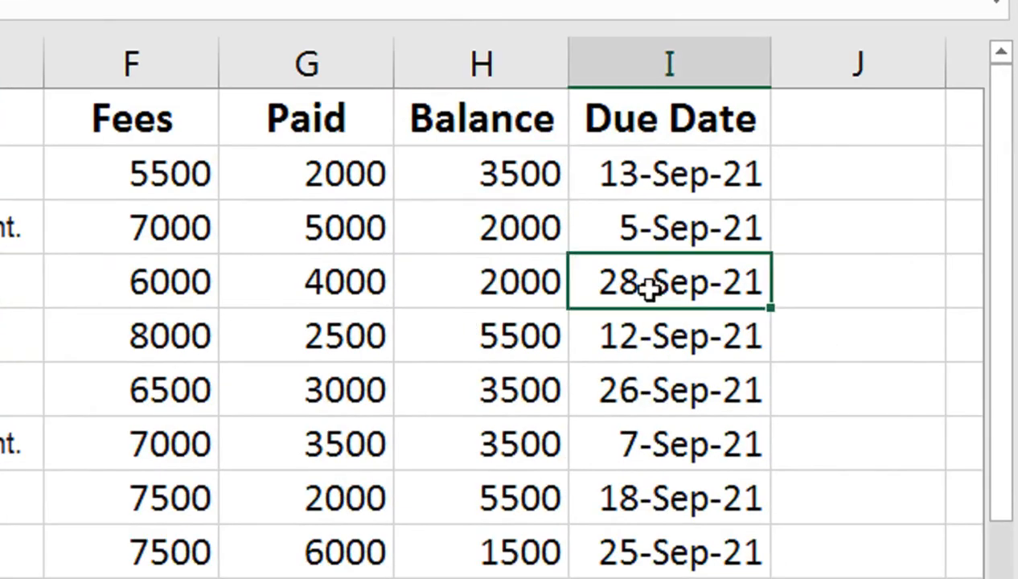
pyautogui.moveTo(1002, 171); pyautogui.dragTo(1011, 529)
pyautogui.moveTo(1015, 447); pyautogui.dragTo(1009, 191)
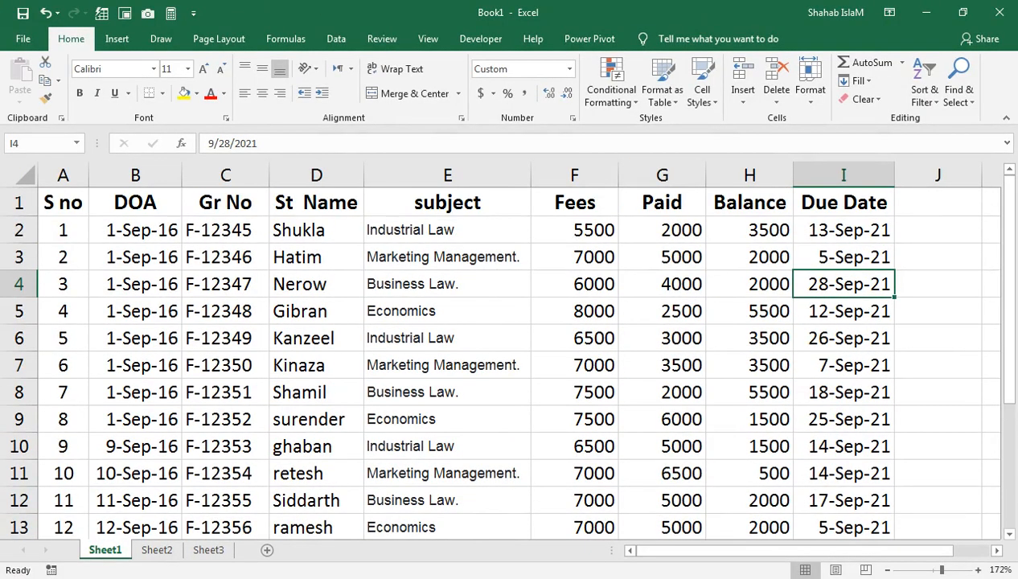
# - Look through the entire due-date list in column A of Sheet2, down past its last record and back up
pyautogui.click(156, 550)
pyautogui.click(88, 418)
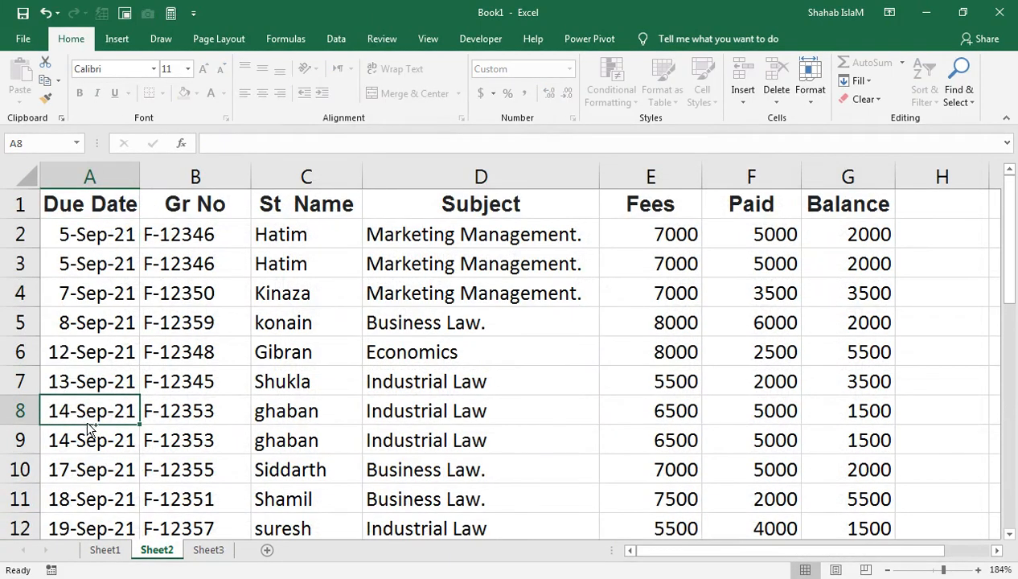
pyautogui.press('Down')
pyautogui.press('Down')
pyautogui.press('Down')
pyautogui.press('Down')
pyautogui.press('Down')
pyautogui.press('Down')
pyautogui.press('Down')
pyautogui.press('Down')
pyautogui.press('Down')
pyautogui.press('Down')
pyautogui.press('Down')
pyautogui.press('Down')
pyautogui.press('Down')
pyautogui.press('Down')
pyautogui.press('Down')
pyautogui.press('Down')
pyautogui.press('Down')
pyautogui.press('Down')
pyautogui.press('Down')
pyautogui.press('Down')
pyautogui.press('Up')
pyautogui.press('Up')
pyautogui.press('Up')
pyautogui.press('Up')
pyautogui.press('Up')
pyautogui.press('Up')
pyautogui.press('Up')
pyautogui.press('Up')
pyautogui.press('Up')
pyautogui.press('Up')
pyautogui.press('Up')
pyautogui.press('Up')
pyautogui.press('Up')
pyautogui.press('Up')
pyautogui.press('Up')
pyautogui.press('Up')
pyautogui.press('Up')
pyautogui.press('Up')
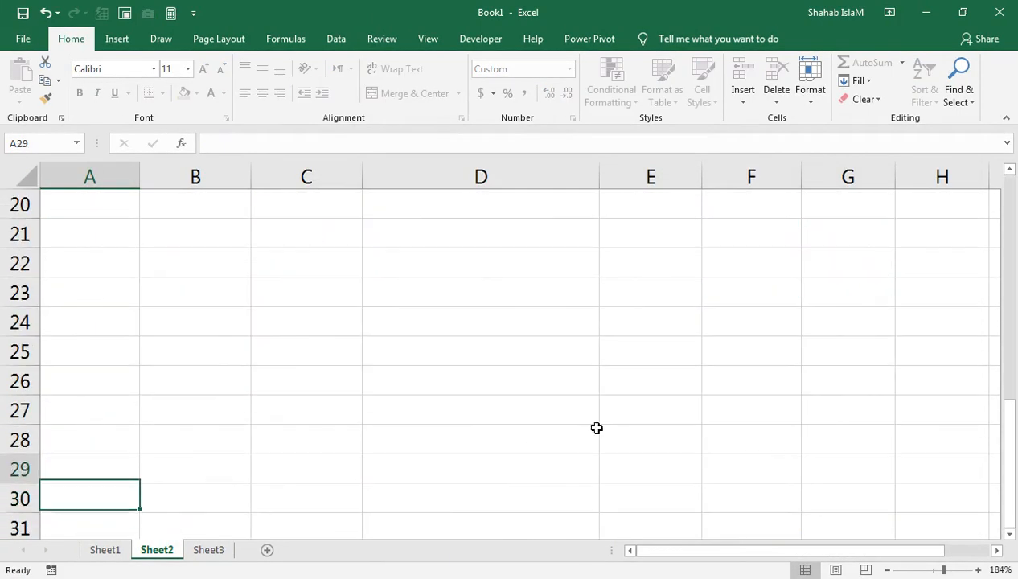
pyautogui.press('Down')
pyautogui.press('Down')
pyautogui.press('Down')
pyautogui.press('Down')
pyautogui.press('Down')
pyautogui.press('Down')
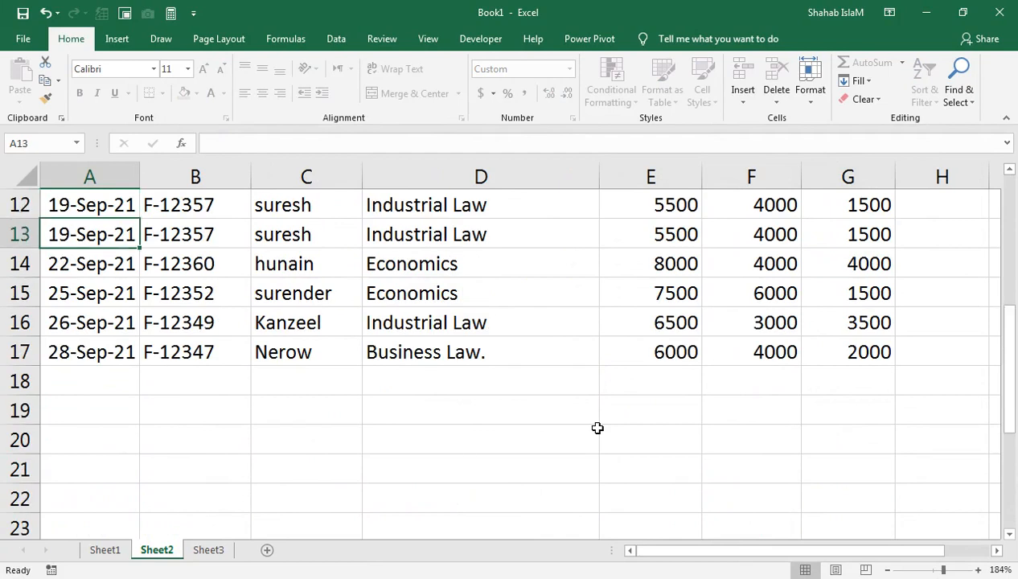
pyautogui.press('Up')
pyautogui.press('Up')
pyautogui.press('Up')
pyautogui.press('Up')
pyautogui.press('Up')
pyautogui.press('Up')
pyautogui.press('Up')
pyautogui.press('Up')
pyautogui.press('Up')
pyautogui.press('Up')
pyautogui.press('Up')
pyautogui.press('Up')
pyautogui.press('Up')
pyautogui.press('Up')
pyautogui.press('Up')
pyautogui.press('Up')
pyautogui.press('Up')
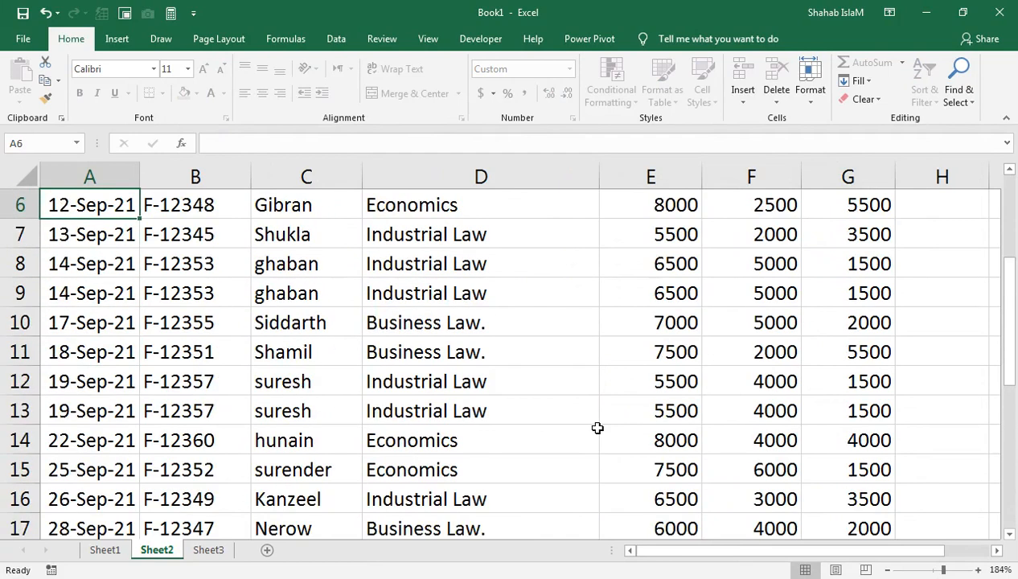
# - Set the due date of the third student record, cell I4 in Sheet1, to 9/2/2021
pyautogui.click(104, 550)
pyautogui.click(129, 419)
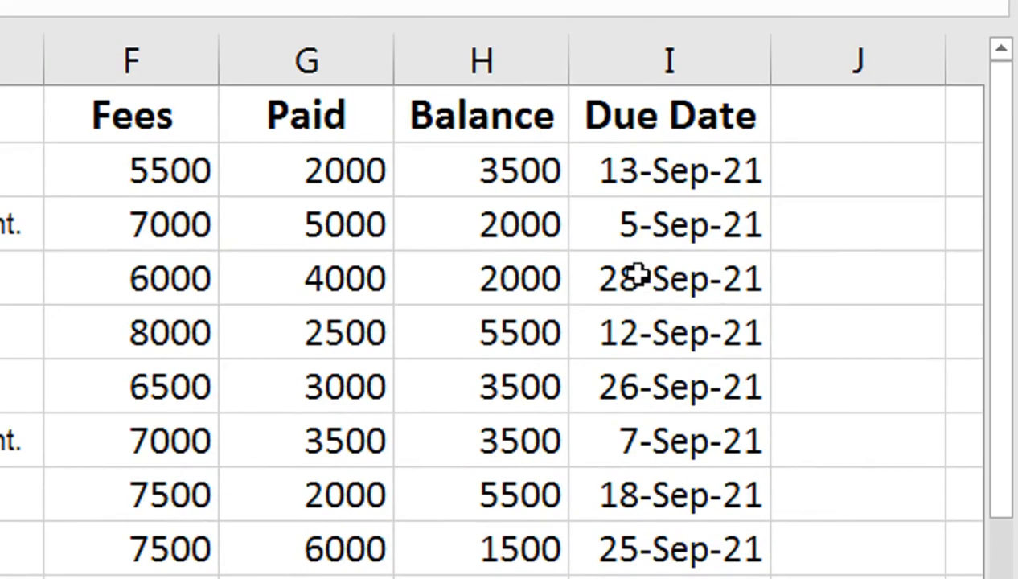
pyautogui.doubleClick(638, 276)
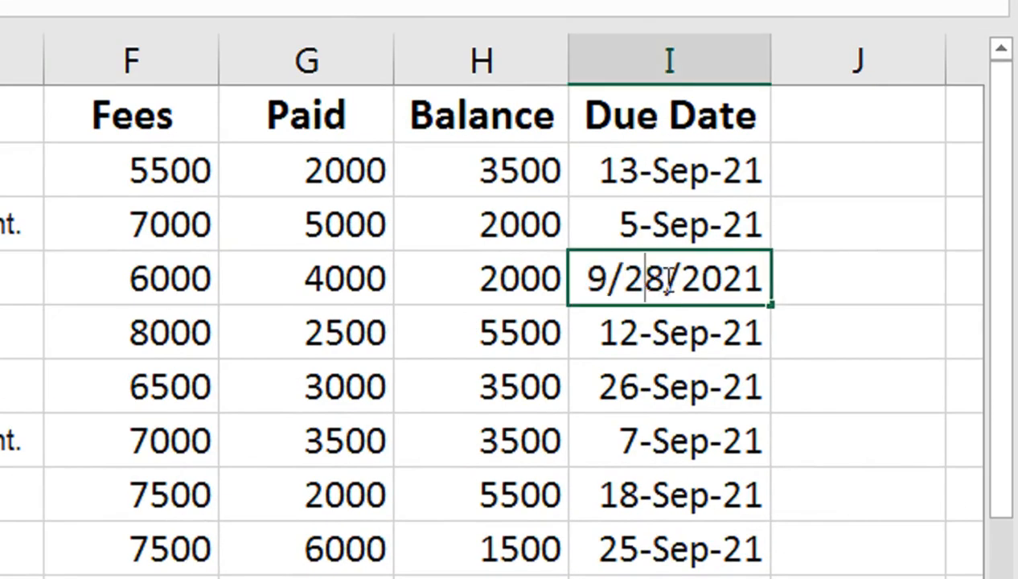
pyautogui.moveTo(664, 277); pyautogui.dragTo(647, 278)
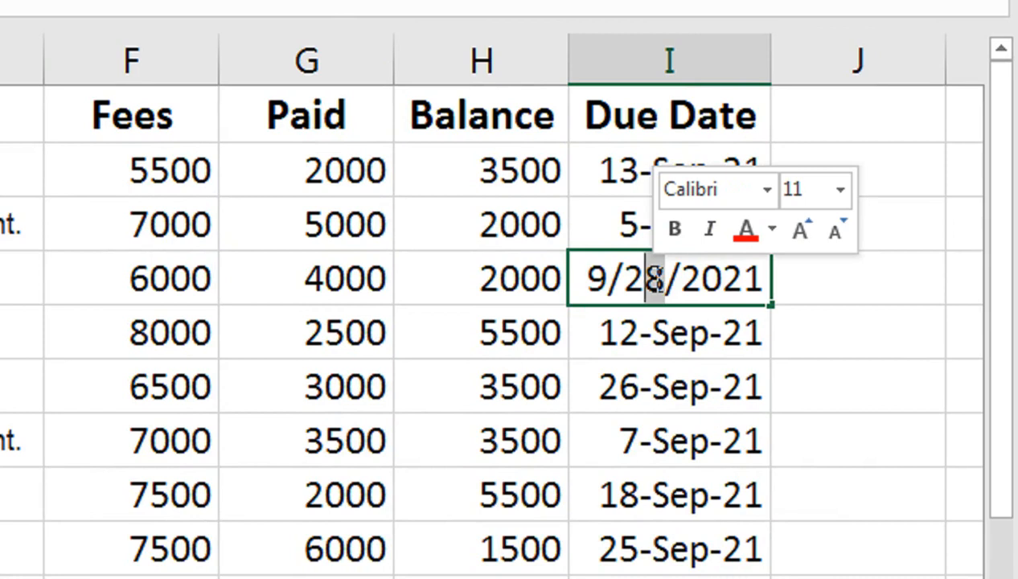
pyautogui.press('BackSpace')
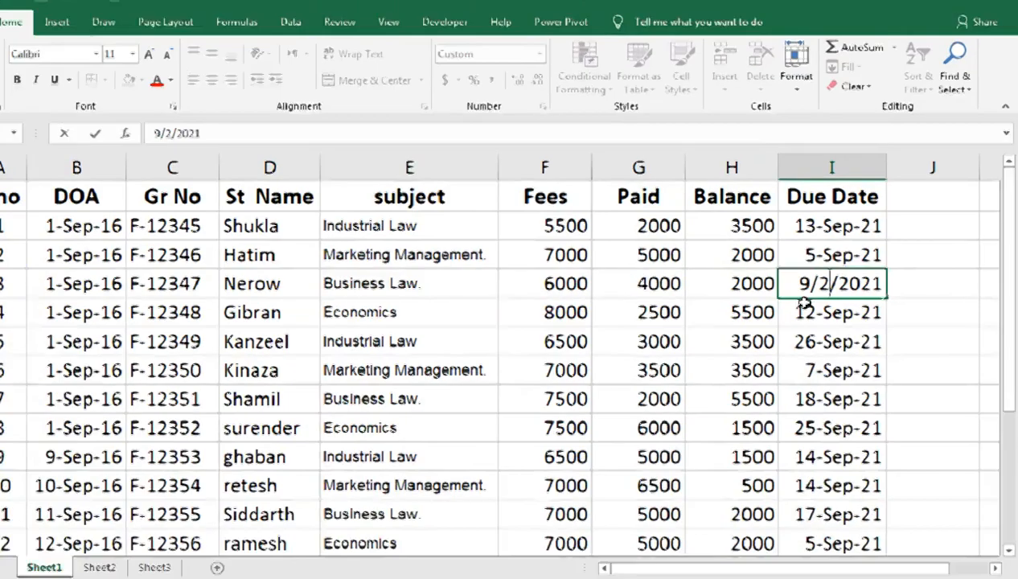
pyautogui.press('Return')
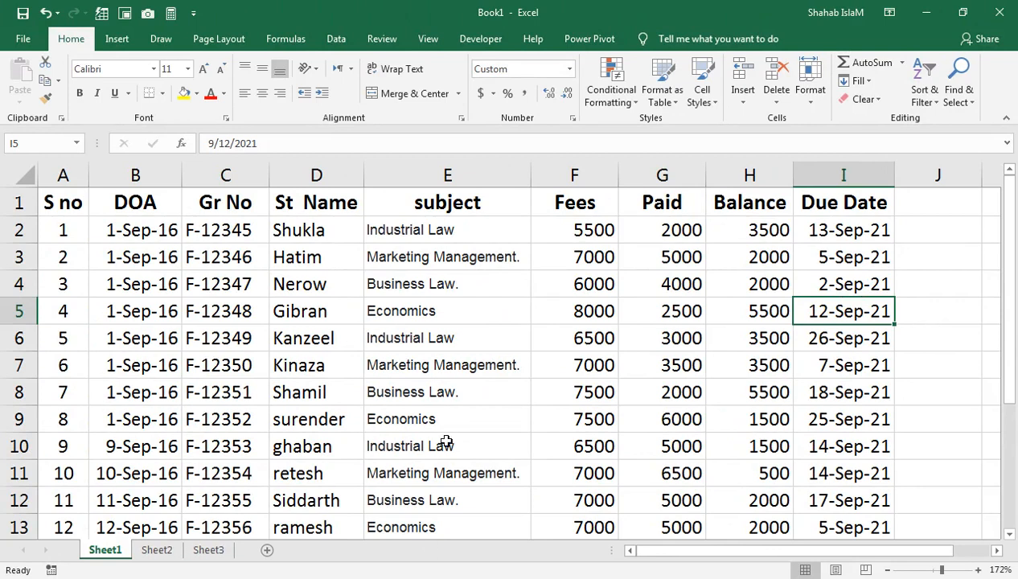
# - Check the first entries of the due-date report in Sheet2, then return to the records in Sheet1
pyautogui.click(157, 550)
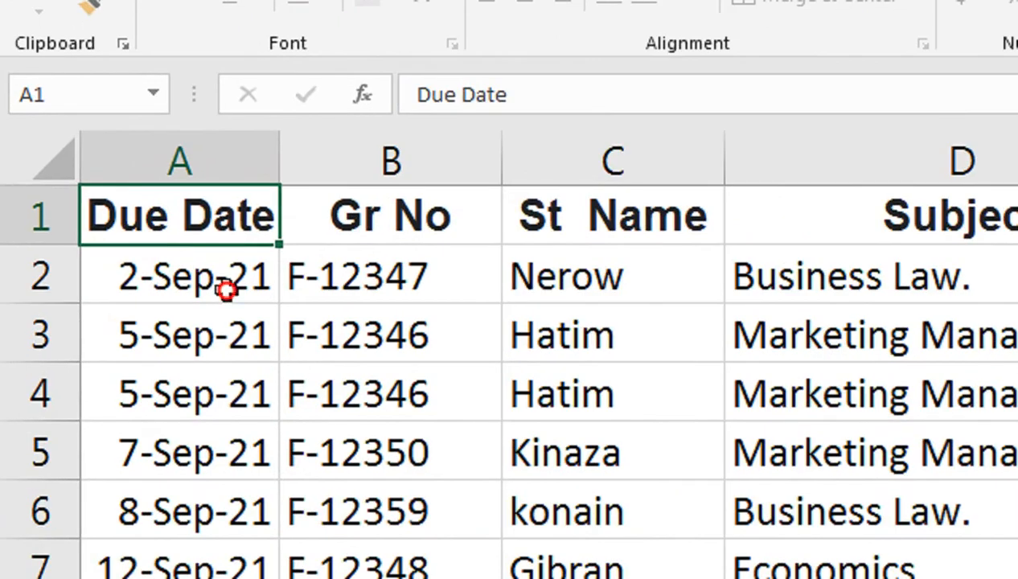
pyautogui.click(113, 238)
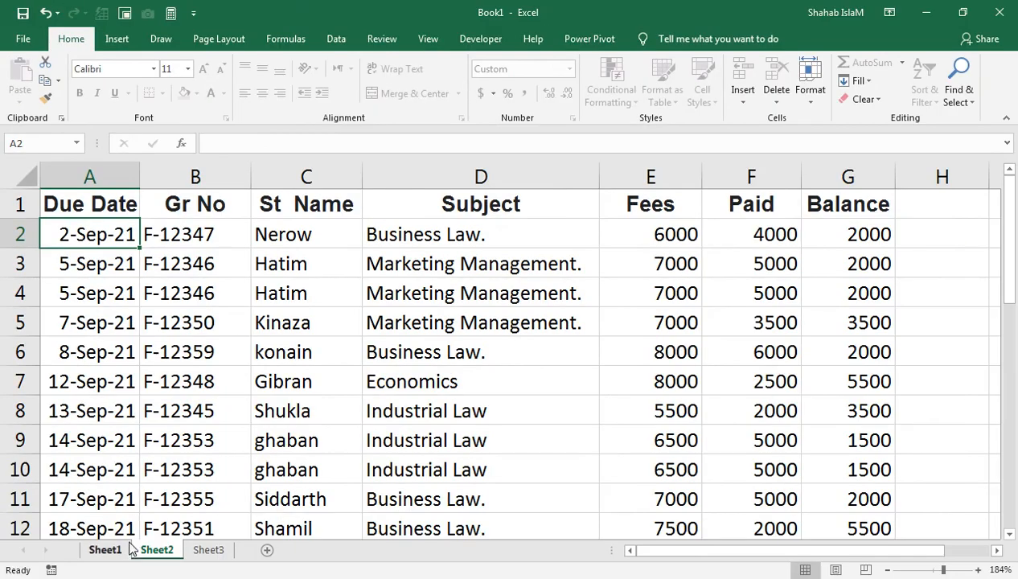
pyautogui.click(126, 550)
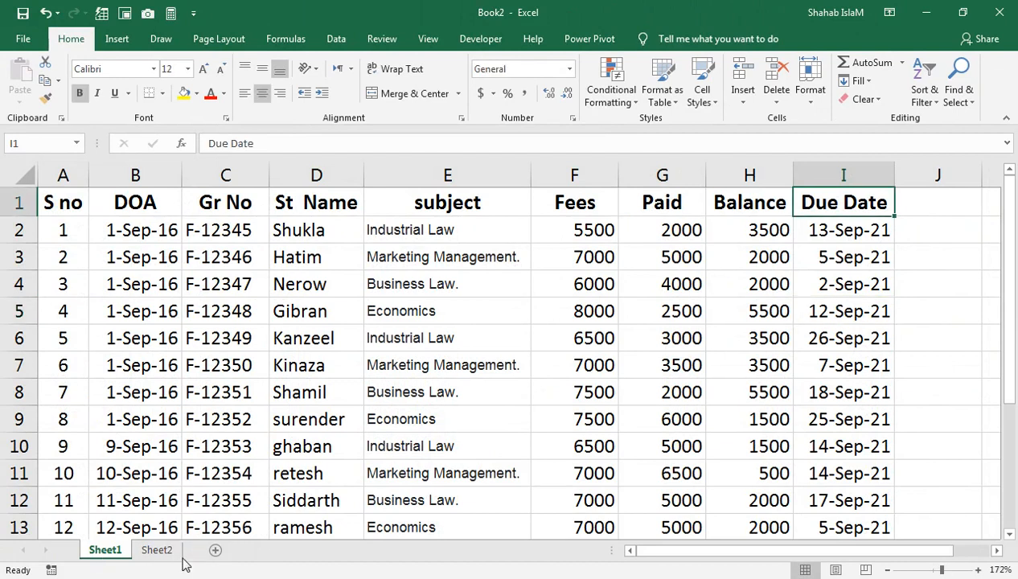
# - Copy the Due Date heading from Sheet1 into cell A1 of Sheet2 and widen column A to fit it
pyautogui.click(157, 550)
pyautogui.click(104, 550)
pyautogui.hotkey('ctrl', 'c')
pyautogui.click(153, 550)
pyautogui.hotkey('ctrl', 'v')
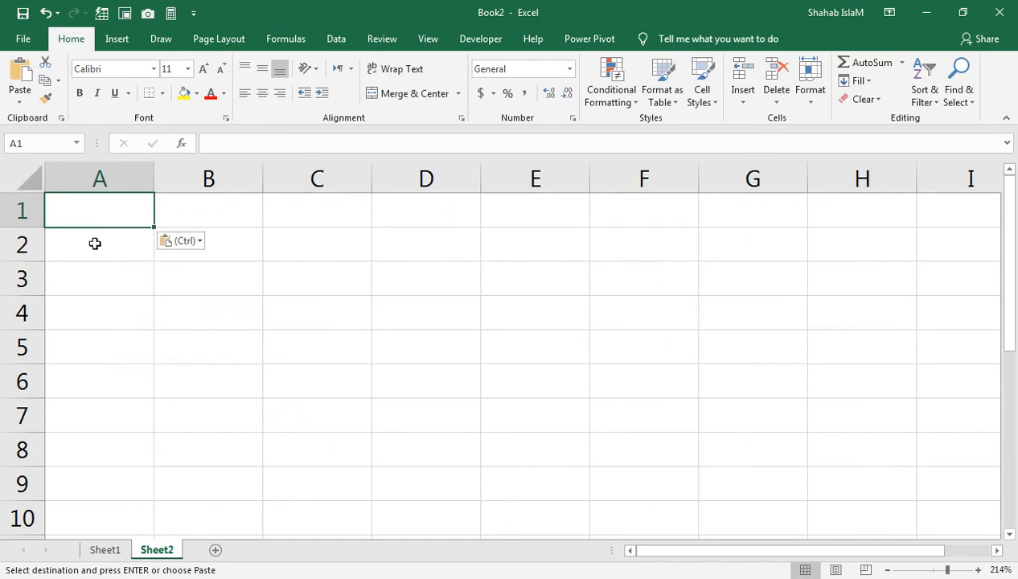
pyautogui.moveTo(158, 188); pyautogui.dragTo(163, 187)
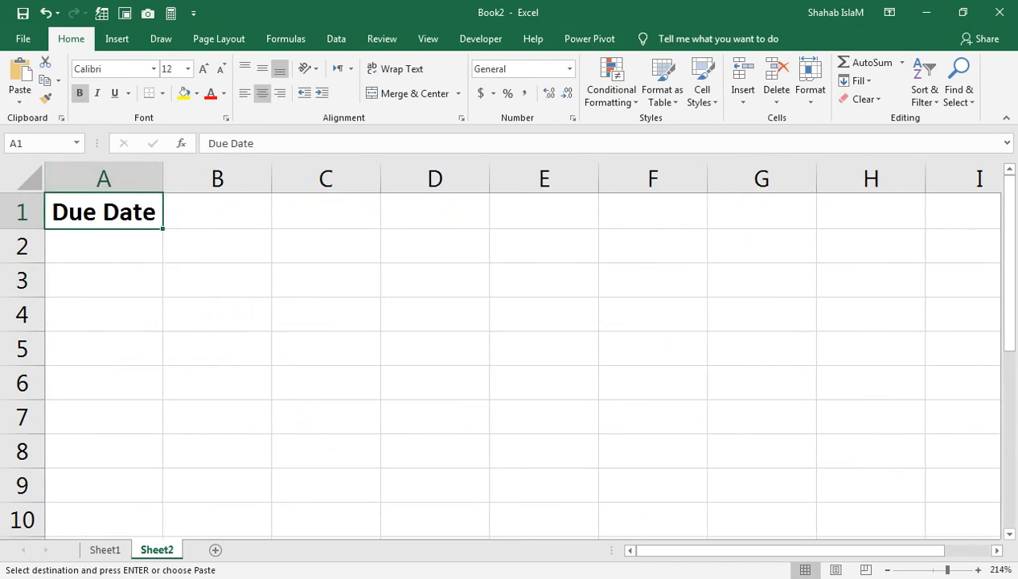
# - Copy the headings Gr No through Balance (C1:H1) from Sheet1 into Sheet2 starting at cell B1
pyautogui.click(105, 550)
pyautogui.moveTo(247, 213); pyautogui.dragTo(726, 193)
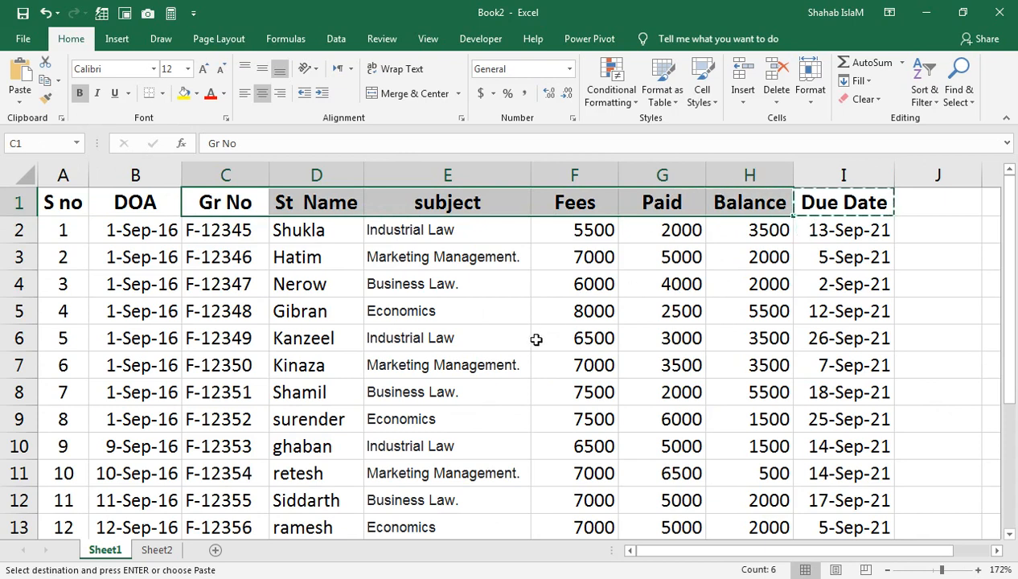
pyautogui.hotkey('ctrl', 'q')
pyautogui.moveTo(244, 200); pyautogui.dragTo(710, 203)
pyautogui.hotkey('ctrl', 'q')
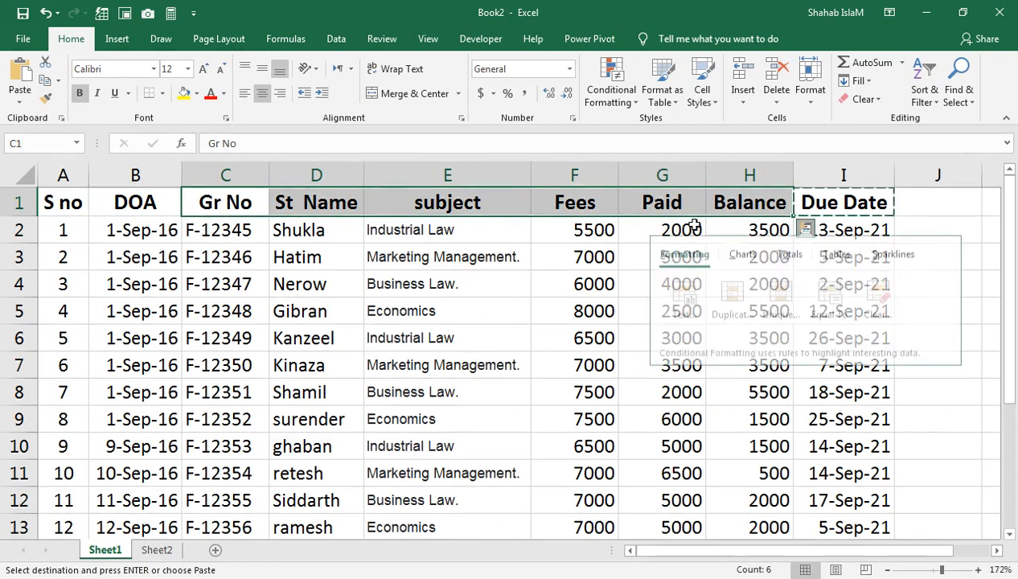
pyautogui.moveTo(227, 201); pyautogui.dragTo(714, 191)
pyautogui.hotkey('ctrl', 'c')
pyautogui.click(161, 552)
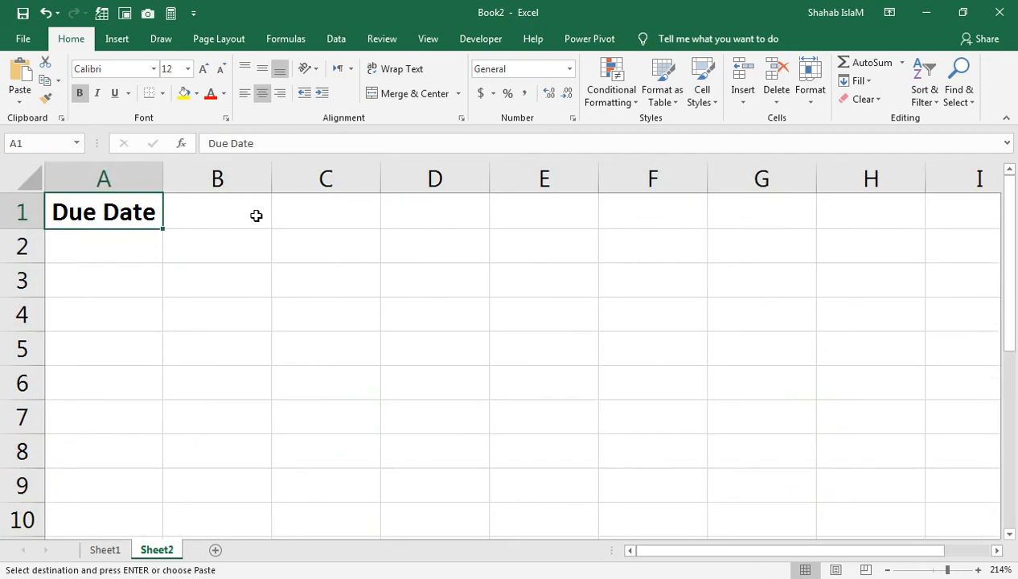
pyautogui.click(188, 207)
pyautogui.hotkey('ctrl', 'v')
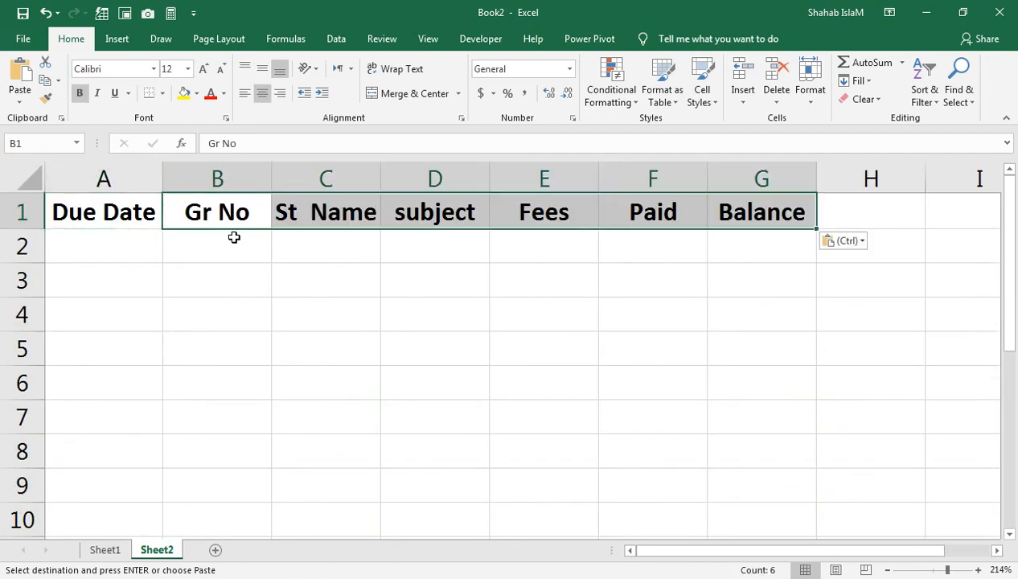
# - Check the due dates in Sheet1 and fit the width of the Balance column G in Sheet2 to its heading
pyautogui.click(76, 238)
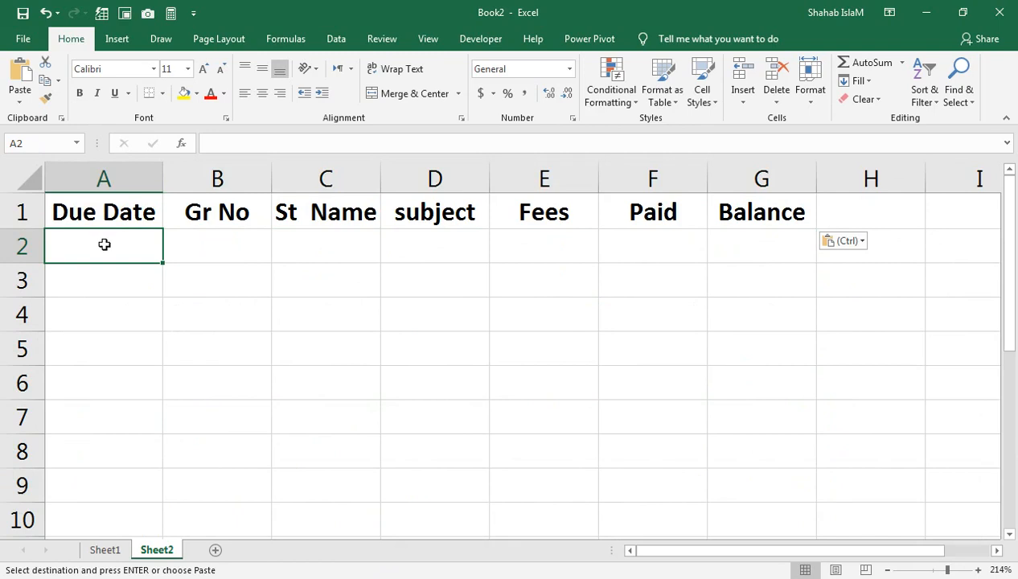
pyautogui.click(113, 550)
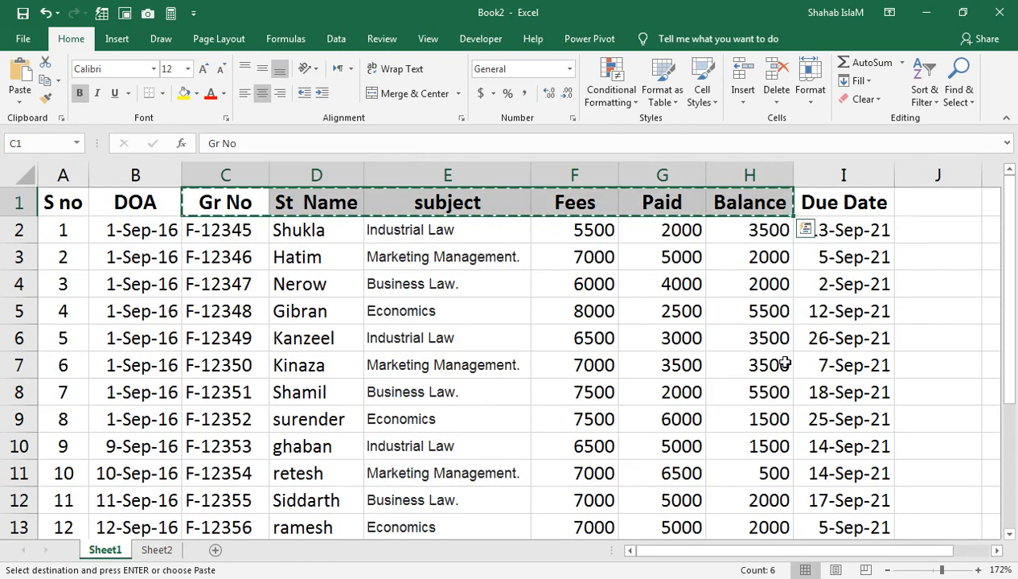
pyautogui.click(839, 277)
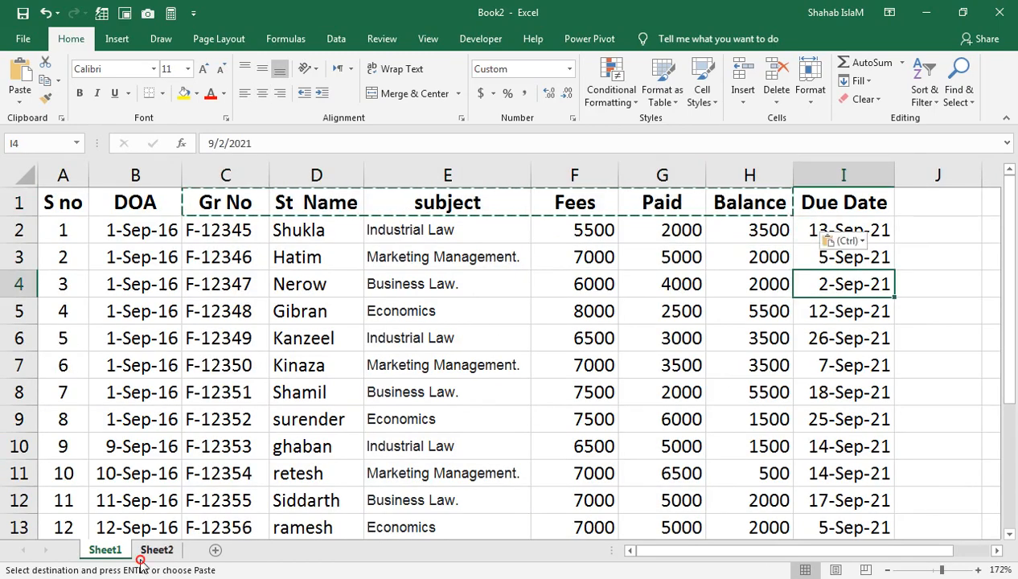
pyautogui.click(143, 551)
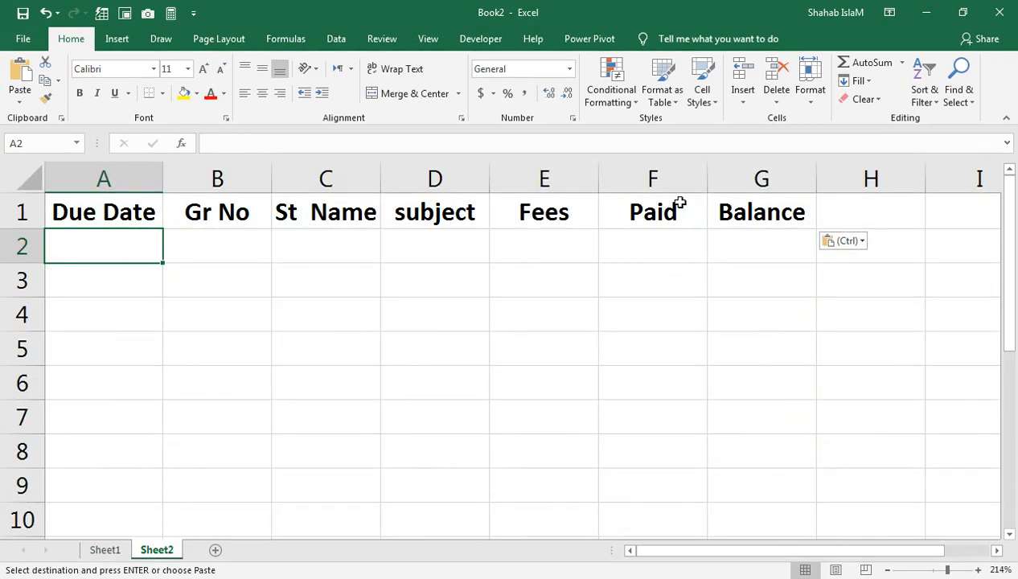
pyautogui.click(815, 188)
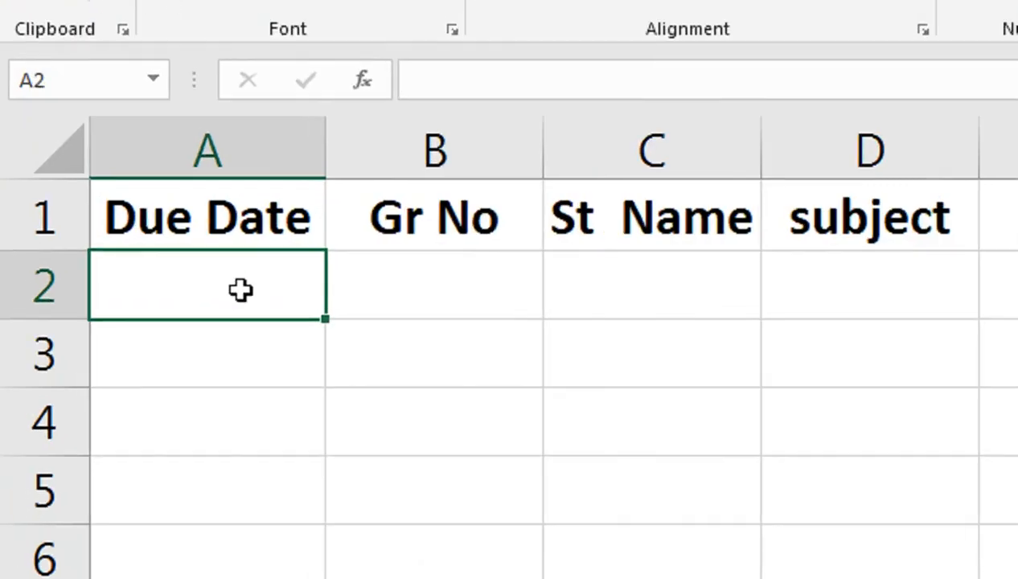
# - Start a SMALL formula in cell A2 of Sheet2 with the absolute column reference Sheet1!$I:$I as its array
pyautogui.write('=sm')
pyautogui.press('Tab')
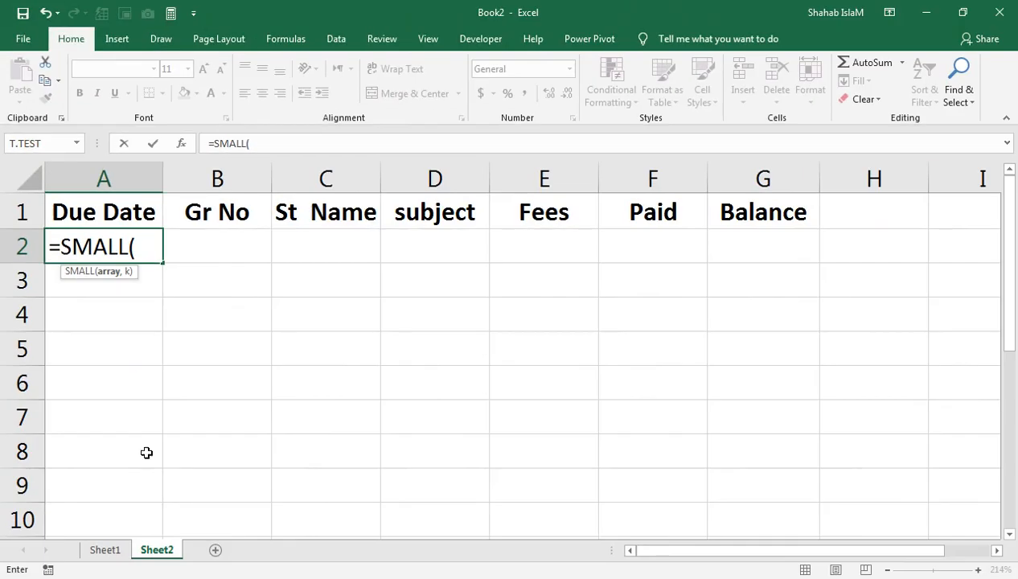
pyautogui.click(105, 551)
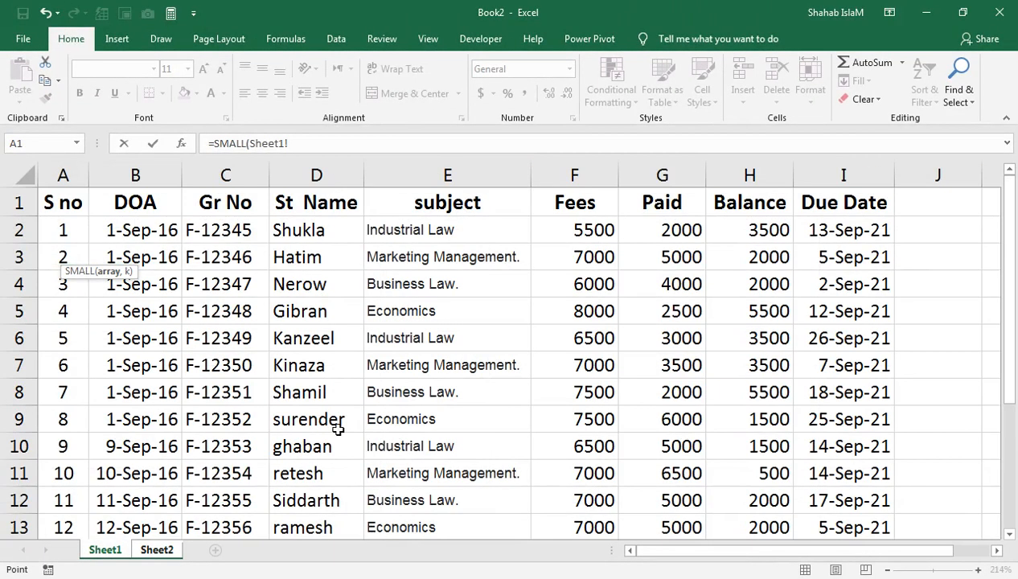
pyautogui.click(845, 171)
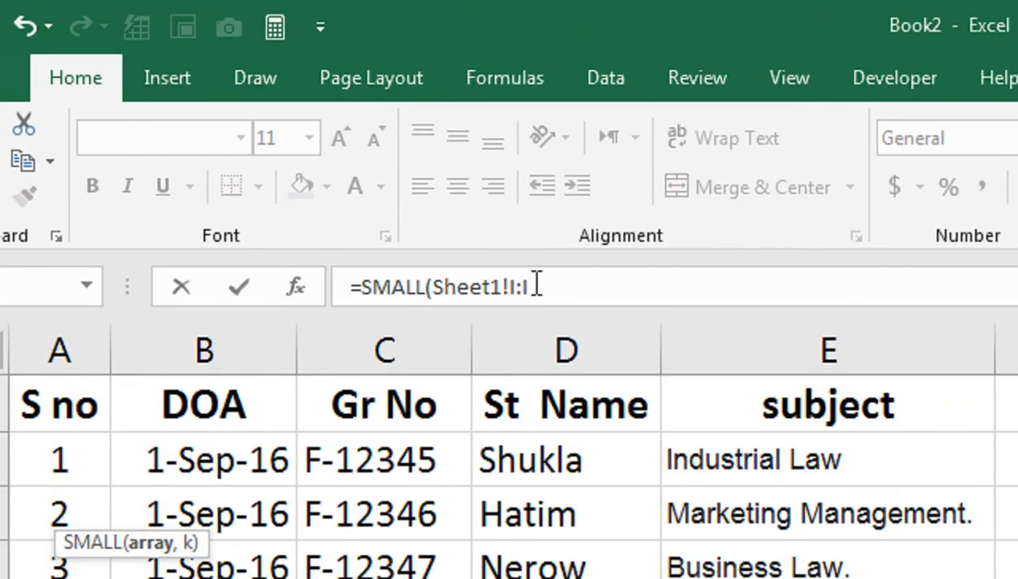
pyautogui.press('F4')
pyautogui.write(',')
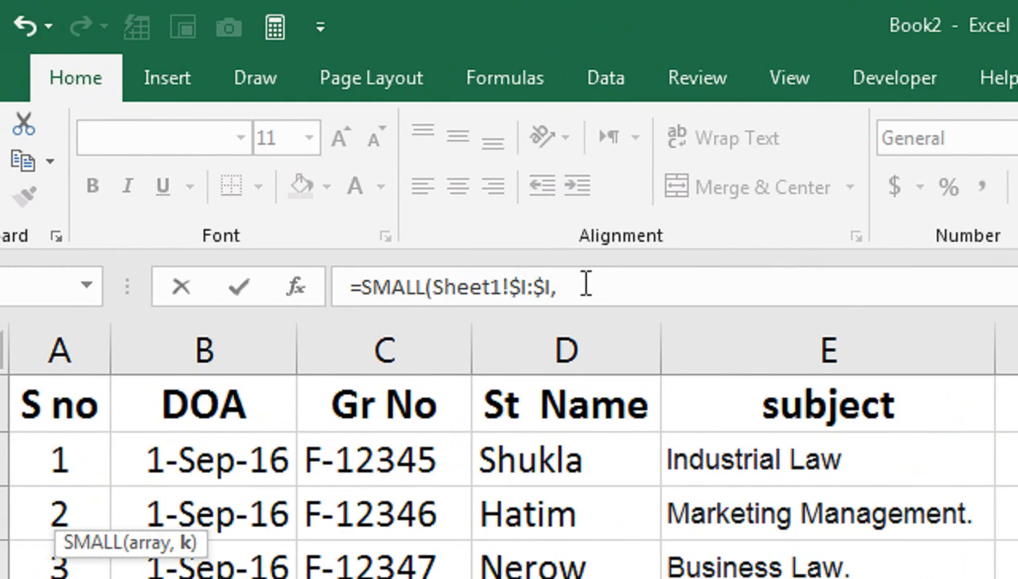
# - Add a nested ROWS function as the k argument of the SMALL formula
pyautogui.write('o')
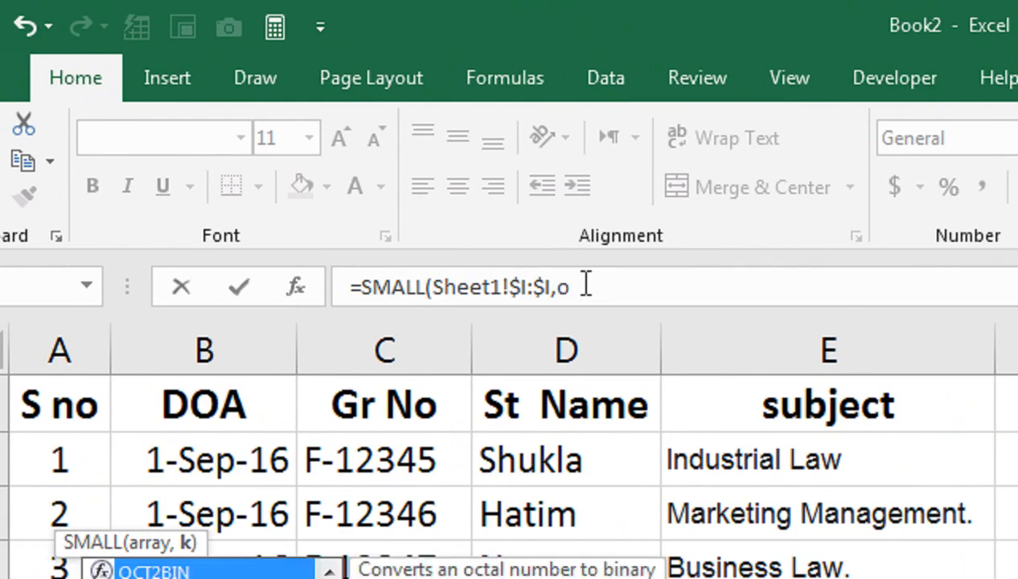
pyautogui.press('BackSpace')
pyautogui.write('row')
pyautogui.press('BackSpace')
pyautogui.press('BackSpace')
pyautogui.press('BackSpace')
pyautogui.write('ROW')
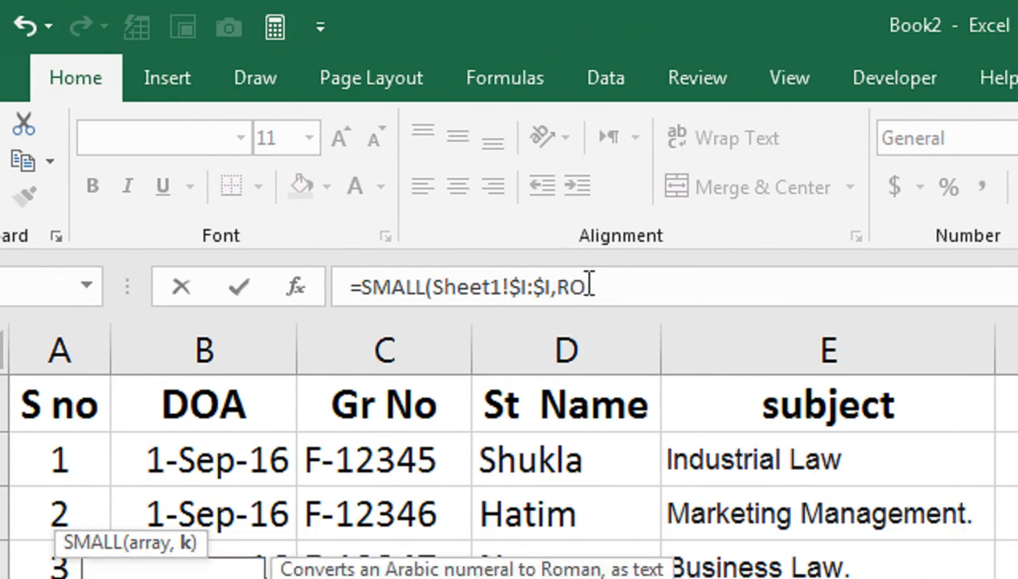
pyautogui.write('S(')
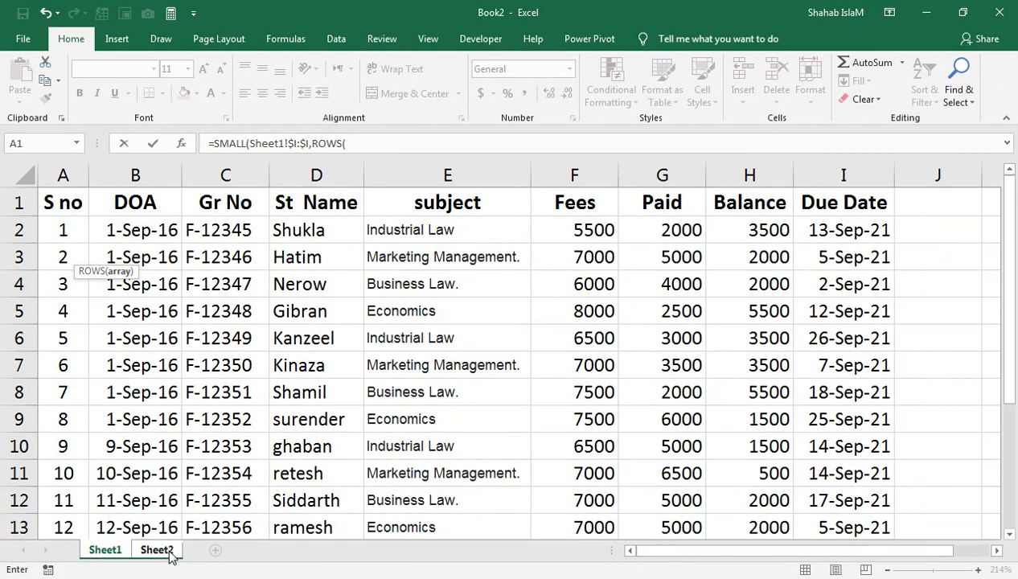
# - Give the ROWS function the range Sheet2!A2:A2 as its array
pyautogui.click(170, 555)
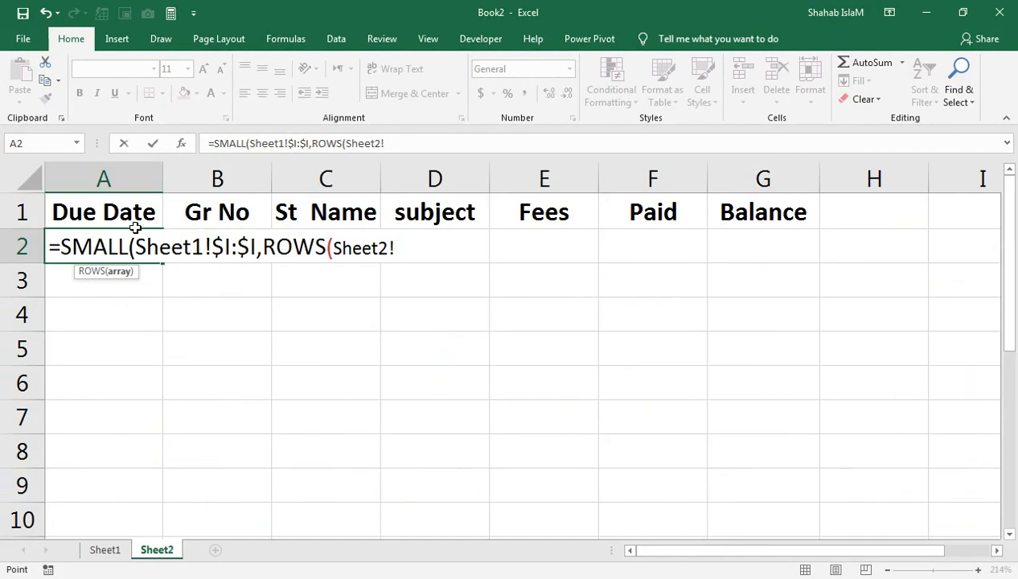
pyautogui.click(147, 281)
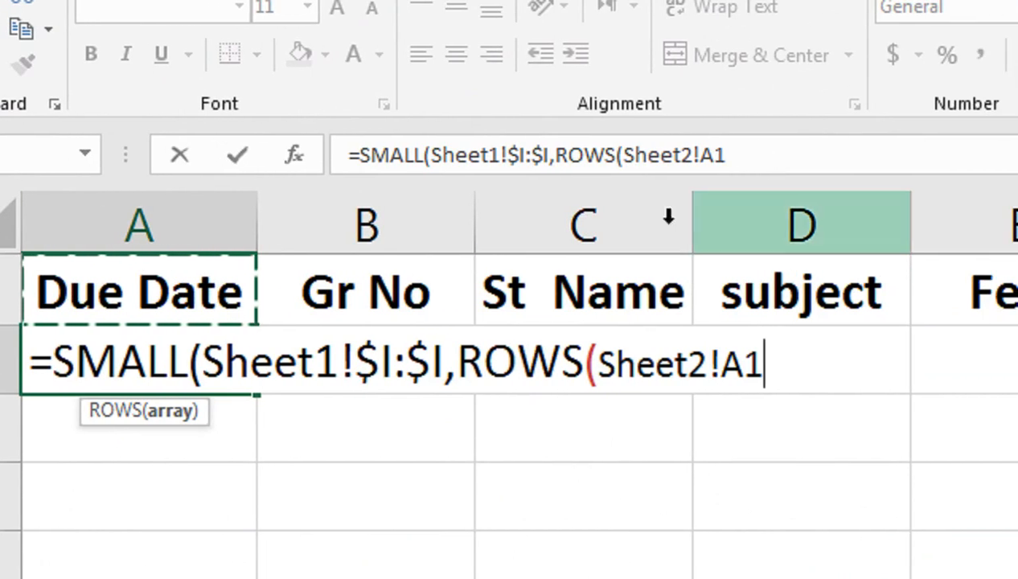
pyautogui.press('Down')
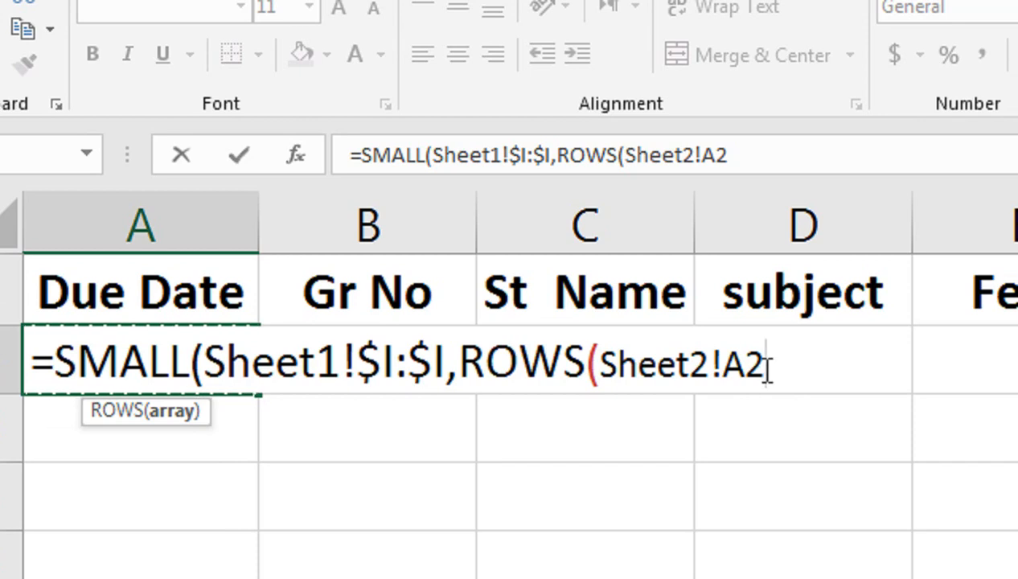
pyautogui.click(768, 168)
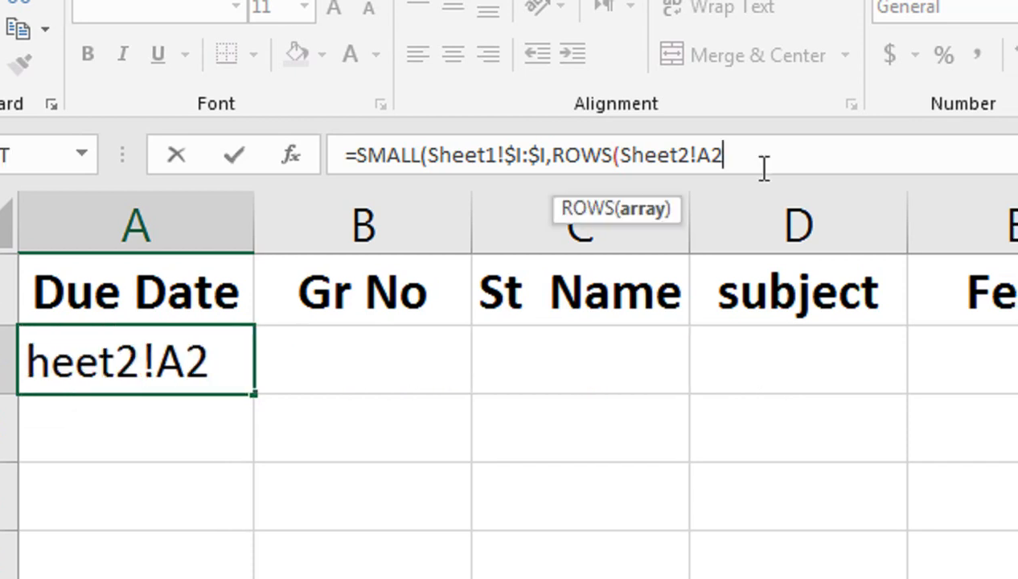
pyautogui.write(':')
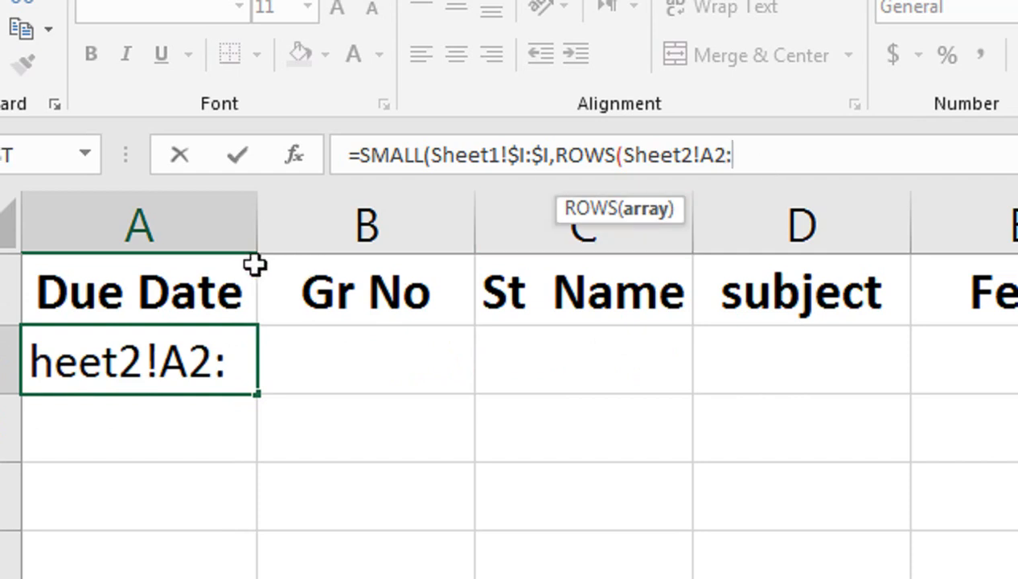
pyautogui.write('a')
pyautogui.press('Escape')
pyautogui.press('BackSpace')
pyautogui.write('A2')
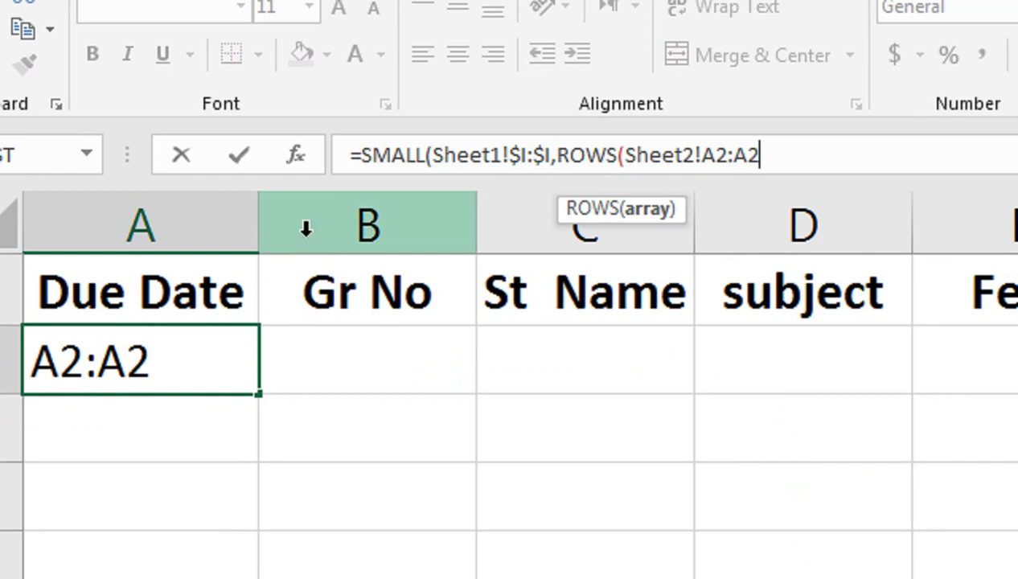
# - Make the range's starting reference absolute as $A$2, close both functions and enter the formula in A2
pyautogui.click(713, 154)
pyautogui.press('F4')
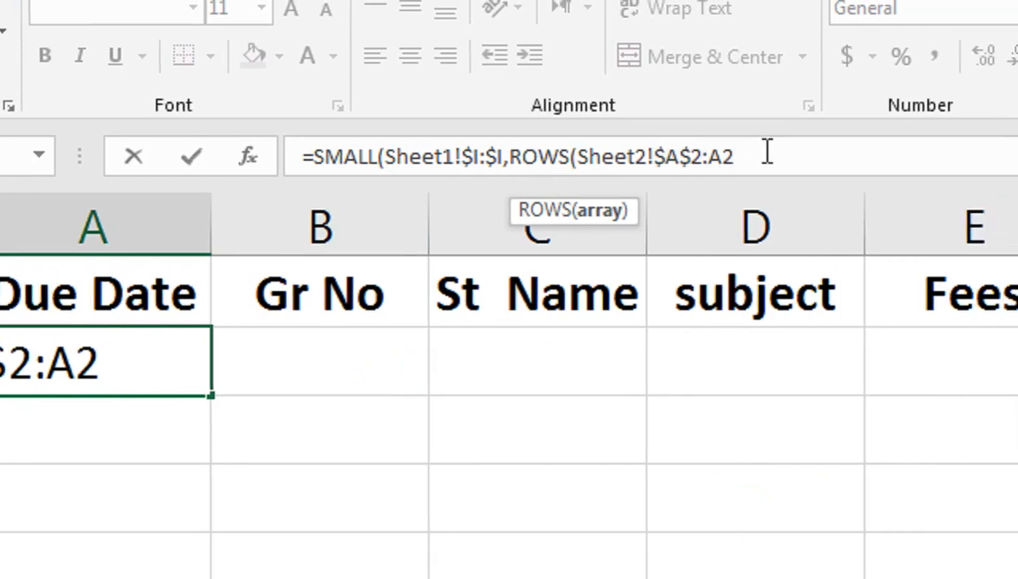
pyautogui.write(')')
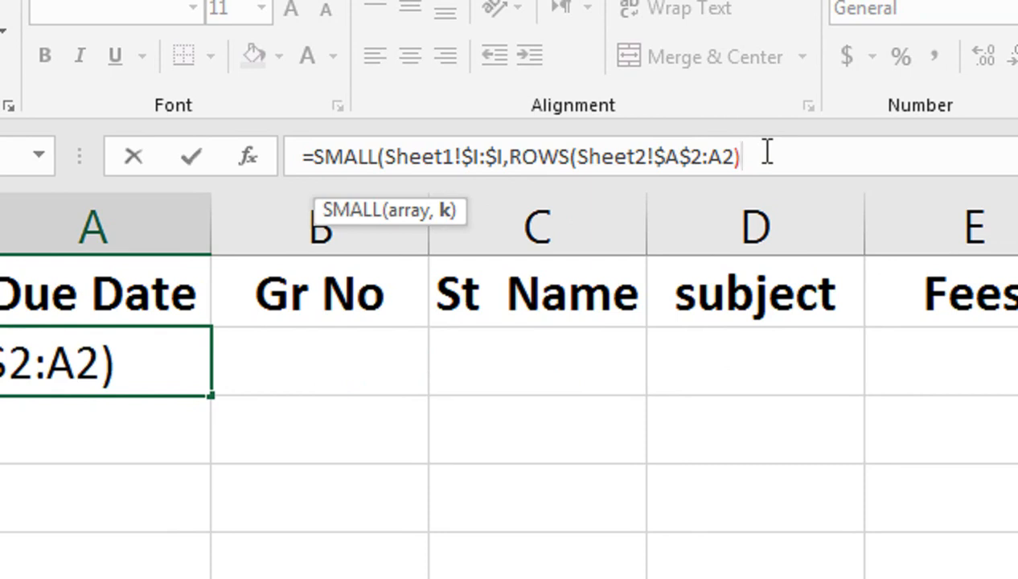
pyautogui.write(')')
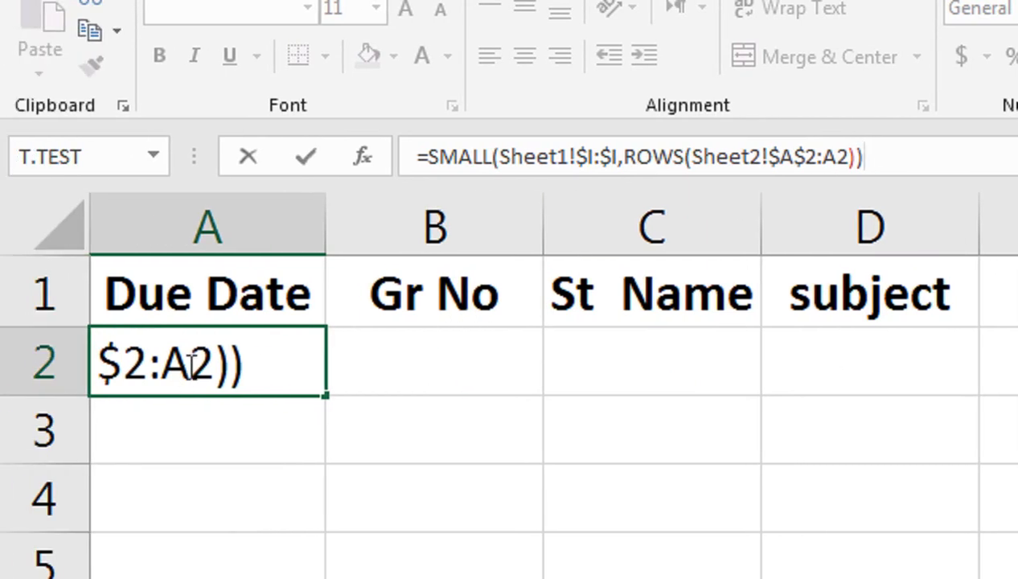
pyautogui.press('Return')
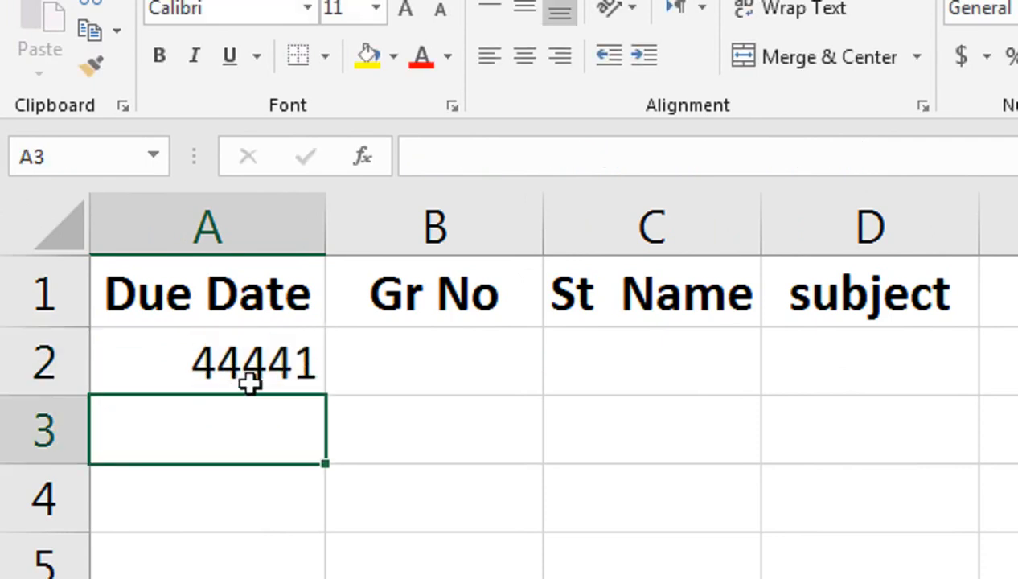
# - Format cell A2 as a date and fill its formula down column A to about row 69
pyautogui.click(248, 380)
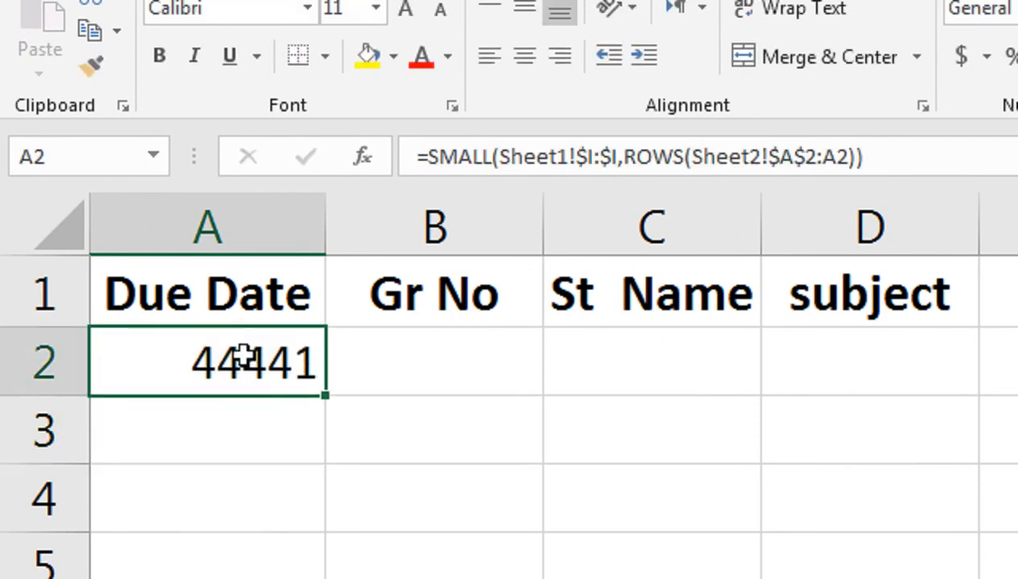
pyautogui.hotkey('ctrl', 'shift', '3')
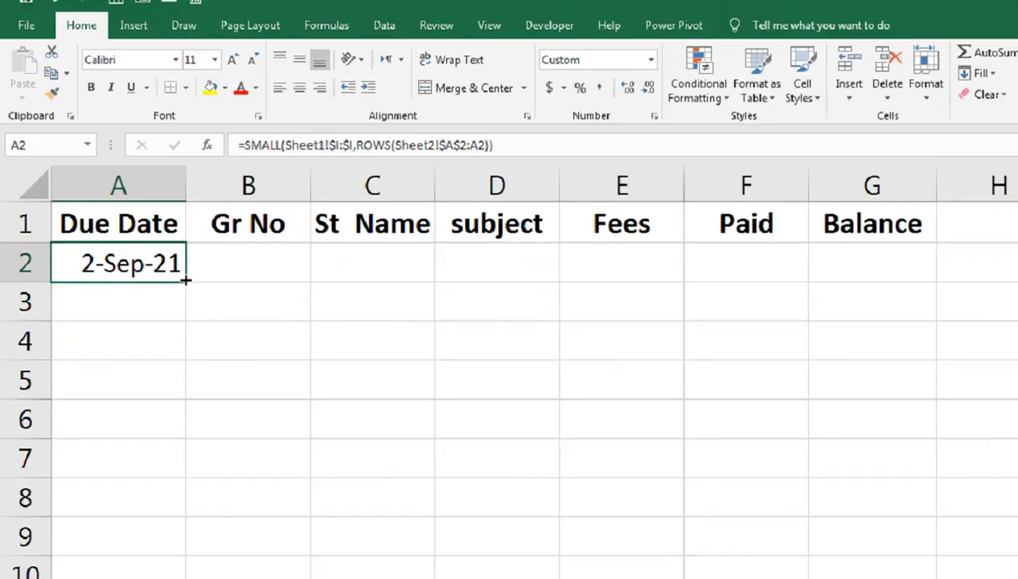
pyautogui.moveTo(325, 392); pyautogui.dragTo(145, 171)
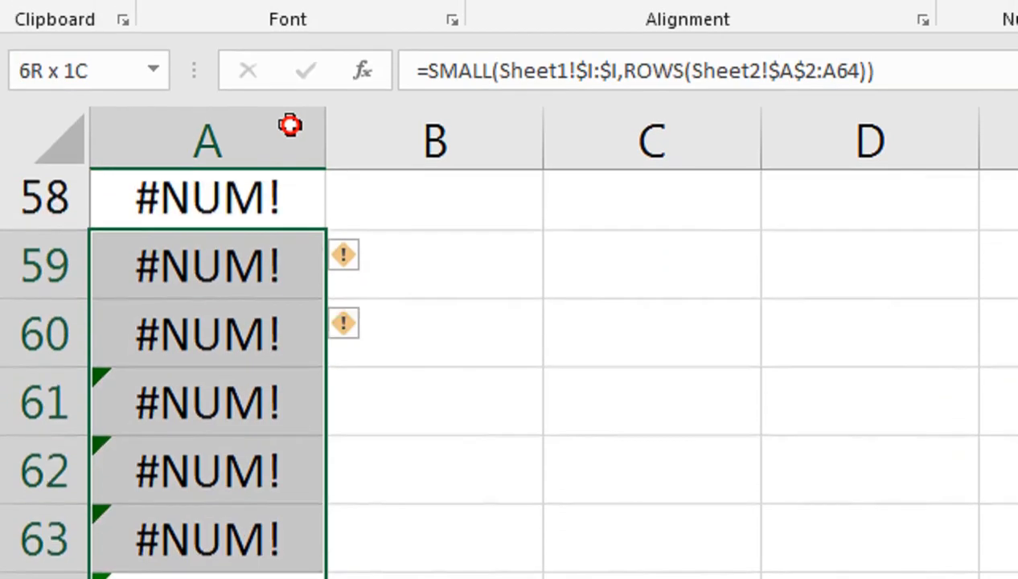
# - Examine the filled column A of Sheet2 from the first due date down to the rows beyond the last date
pyautogui.moveTo(290, 125); pyautogui.dragTo(290, 138)
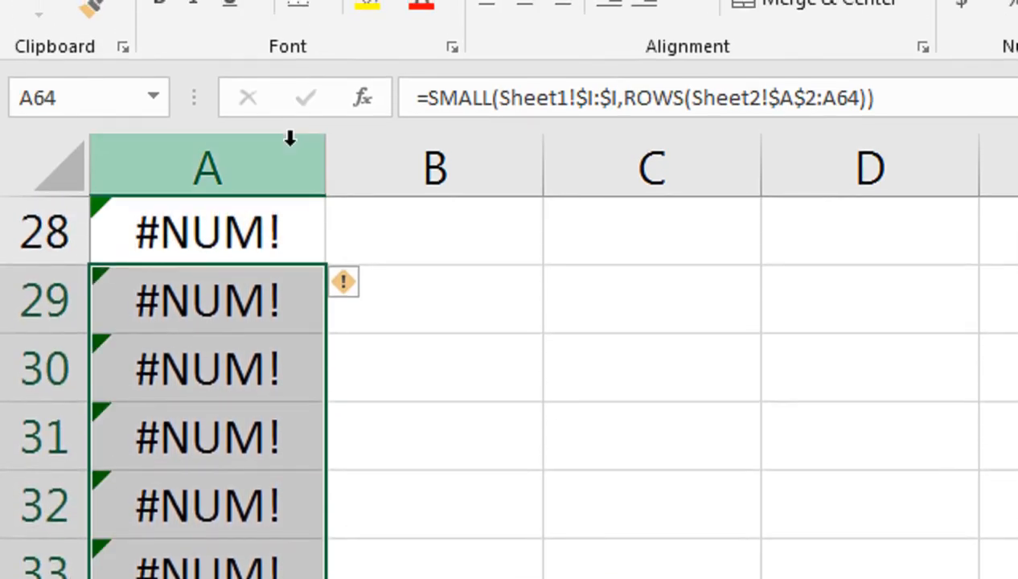
pyautogui.hotkey('ctrl', 'Home')
pyautogui.press('Down')
pyautogui.press('Down')
pyautogui.press('Down')
pyautogui.press('Down')
pyautogui.press('Down')
pyautogui.press('Down')
pyautogui.press('Down')
pyautogui.press('Down')
pyautogui.press('Down')
pyautogui.press('Down')
pyautogui.press('Down')
pyautogui.press('Down')
pyautogui.press('Down')
pyautogui.press('Down')
pyautogui.press('Down')
pyautogui.press('Down')
pyautogui.press('Down')
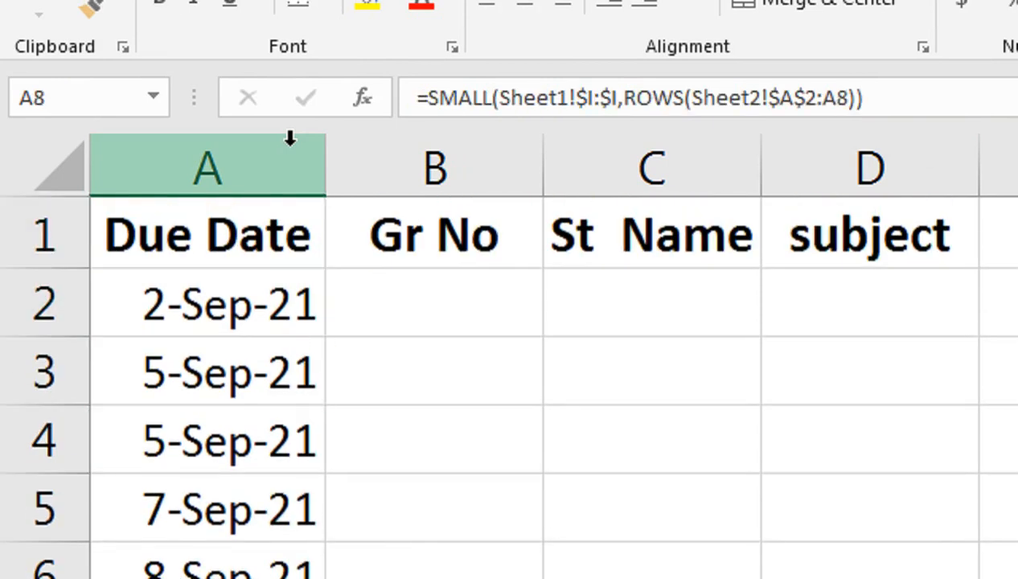
pyautogui.press('Down')
pyautogui.press('Down')
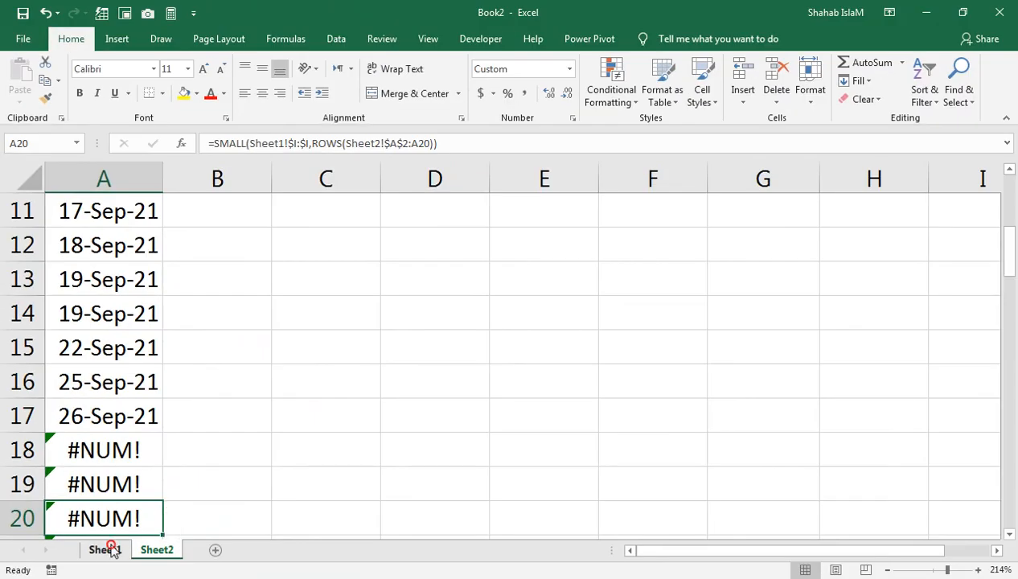
# - Set the due date in cell I4 of Sheet1 to 28-Sep-21 and check the sorted dates in Sheet2
pyautogui.click(210, 521)
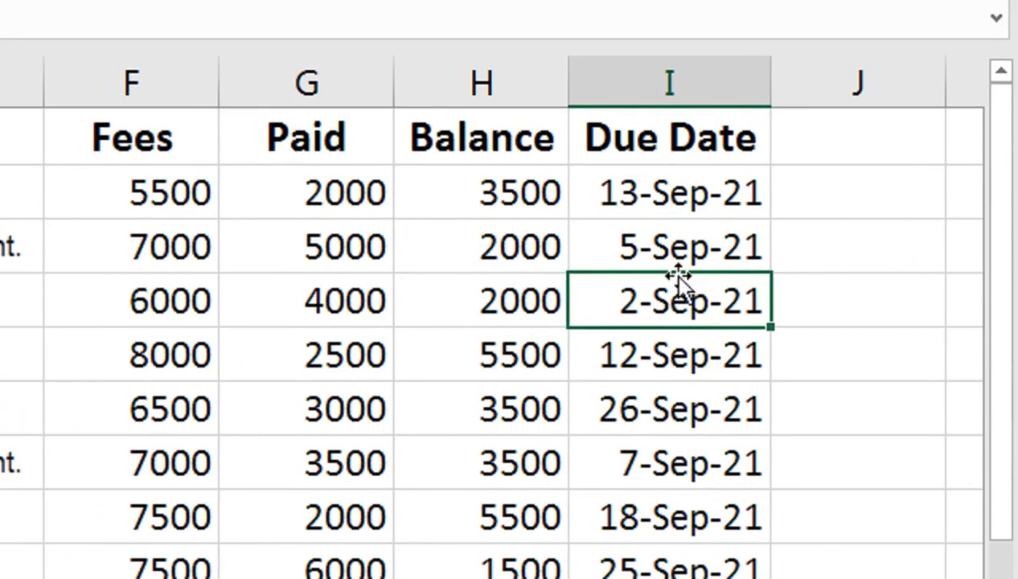
pyautogui.doubleClick(647, 301)
pyautogui.write('8')
pyautogui.press('Return')
pyautogui.click(157, 549)
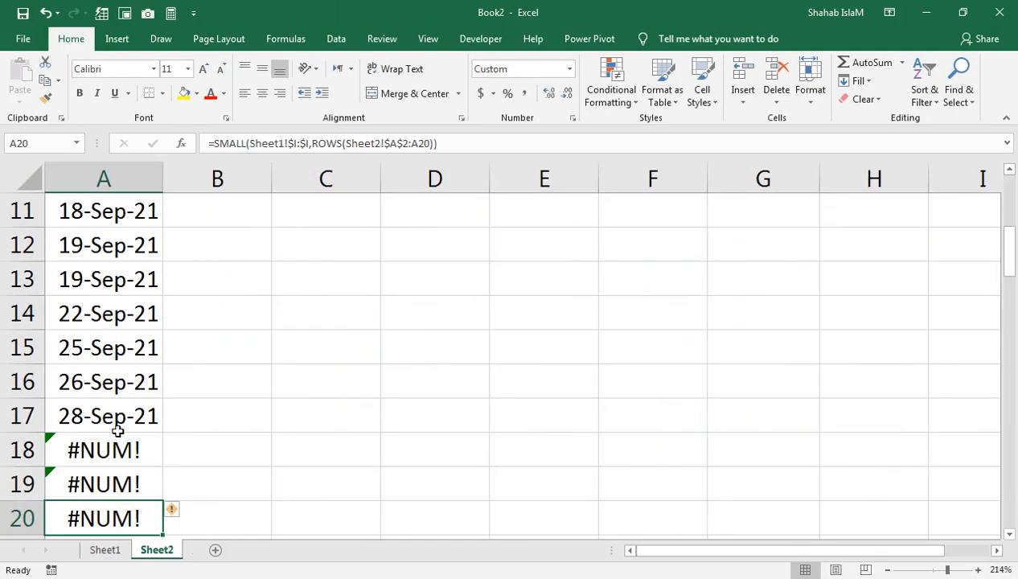
pyautogui.moveTo(88, 244); pyautogui.dragTo(96, 179)
pyautogui.moveTo(68, 517); pyautogui.dragTo(80, 450)
pyautogui.click(103, 420)
pyautogui.hotkey('ctrl', 'Home')
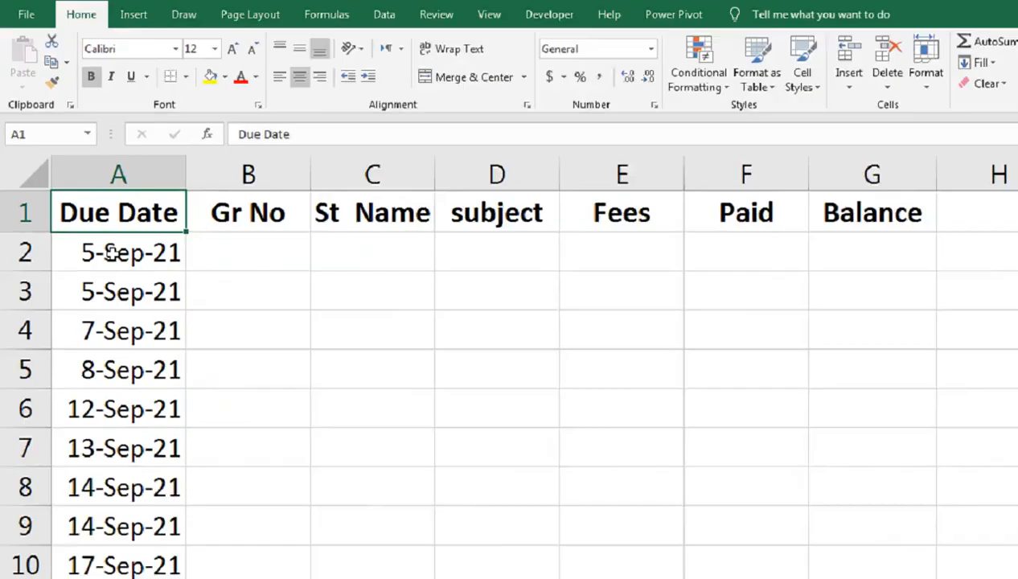
# - Wrap the SMALL formula in cell A2 in IFERROR with an empty string ("") as the error value
pyautogui.click(113, 247)
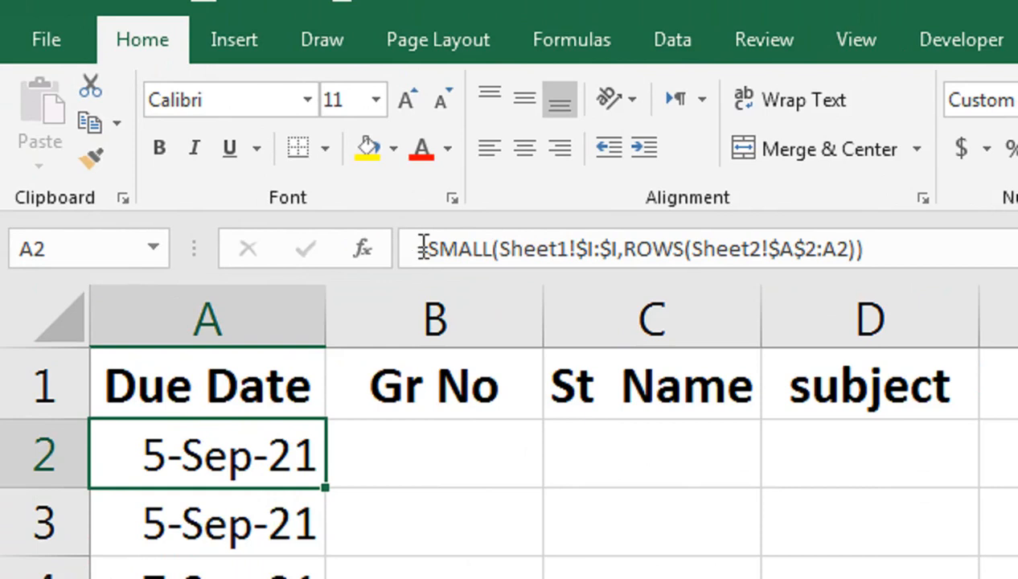
pyautogui.click(400, 226)
pyautogui.write('if')
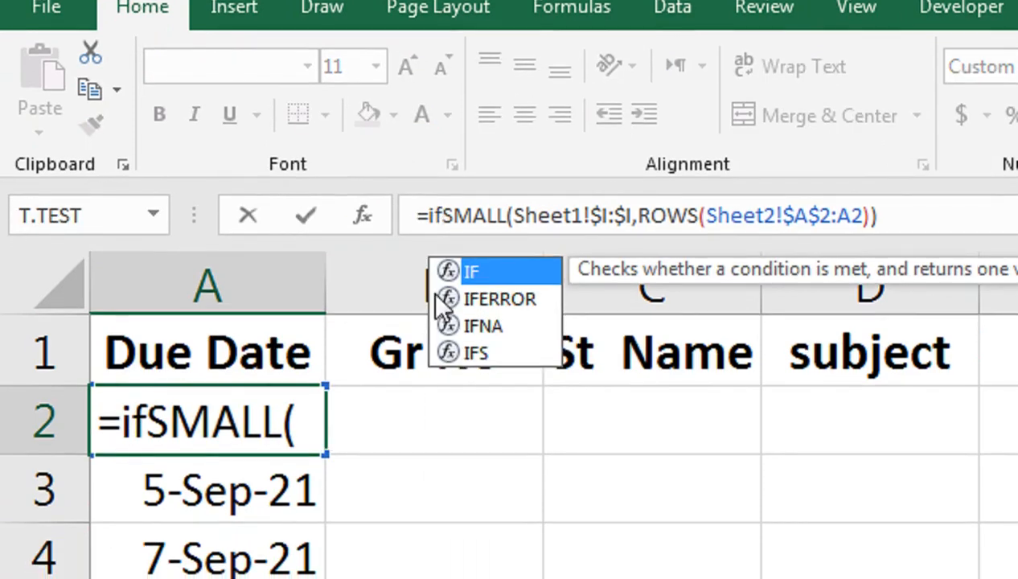
pyautogui.press('Down')
pyautogui.press('Tab')
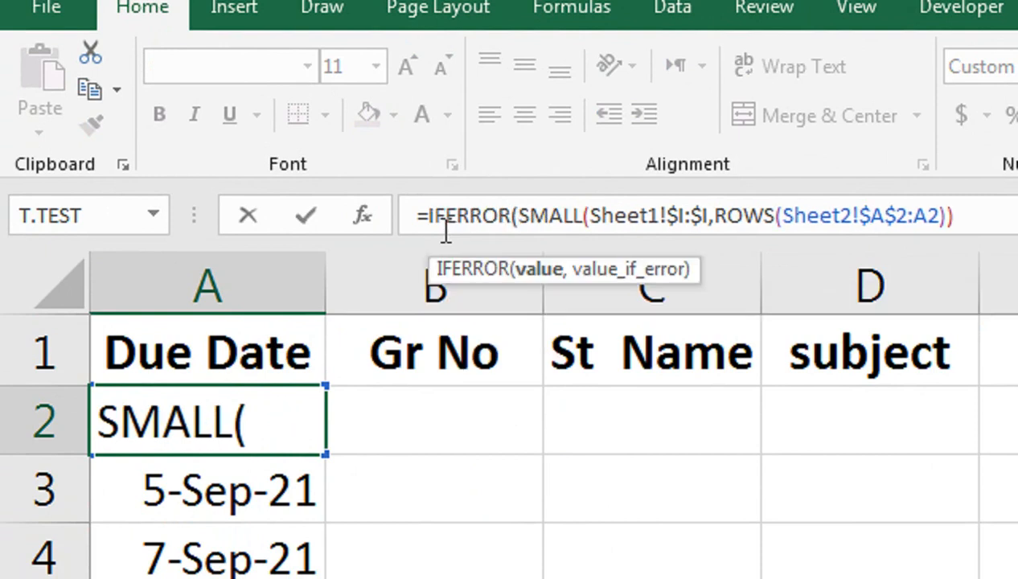
pyautogui.write(',')
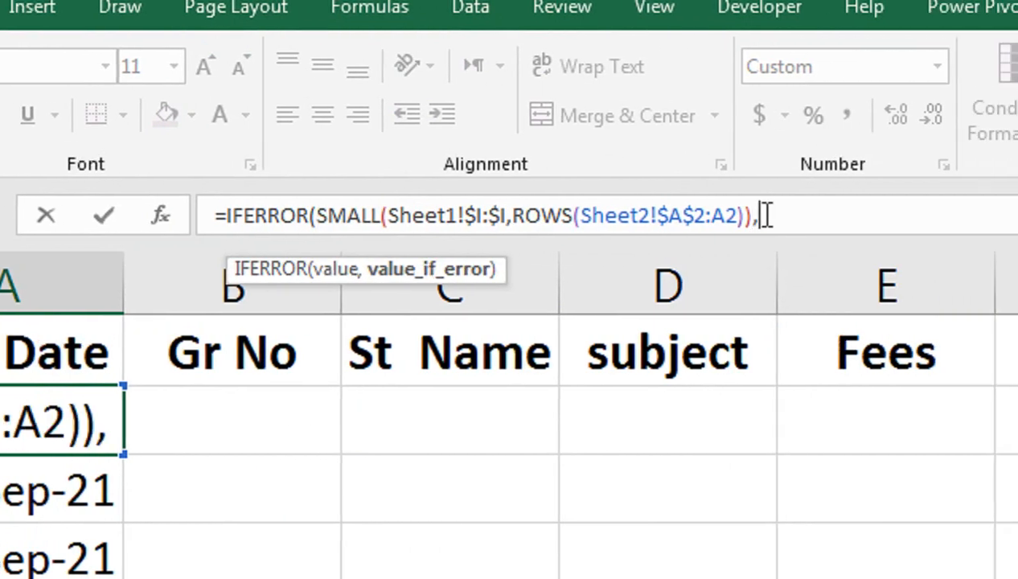
pyautogui.write('"")')
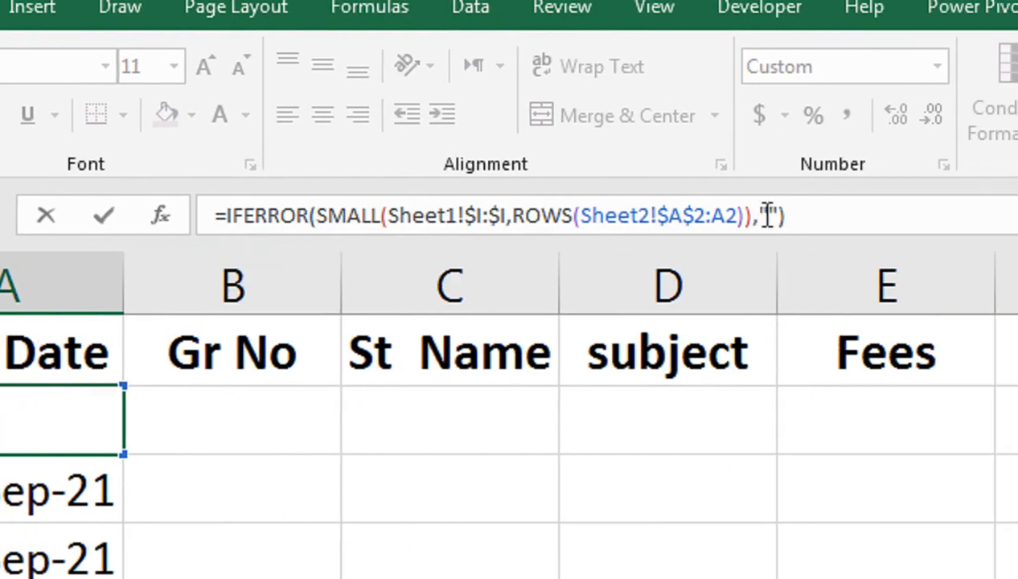
pyautogui.press('Return')
# - Fill the IFERROR formula from A2 down column A and check the rows at the end of the range
pyautogui.click(115, 446)
pyautogui.doubleClick(320, 442)
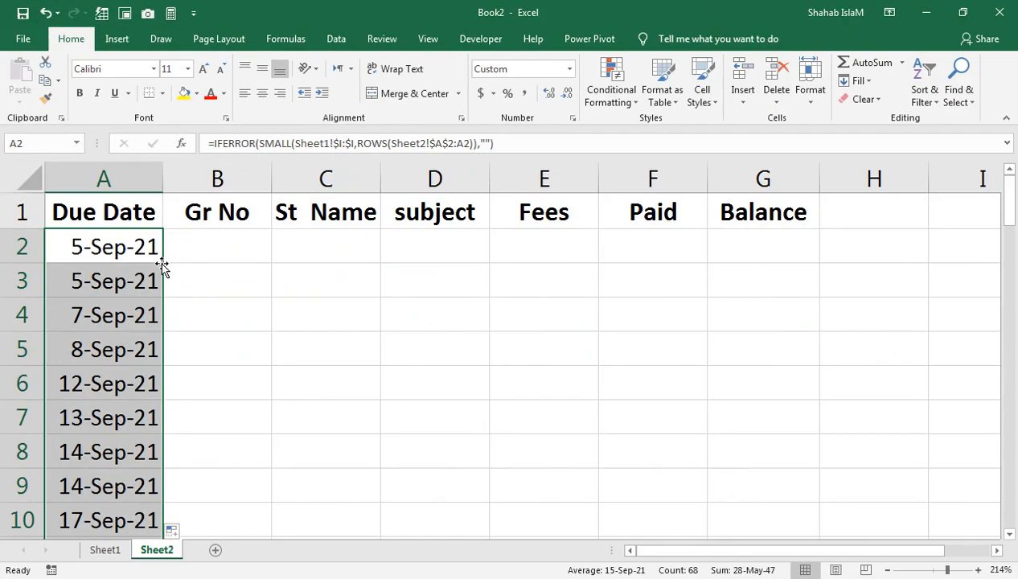
pyautogui.hotkey('ctrl', 'Down')
pyautogui.moveTo(162, 263); pyautogui.dragTo(149, 248)
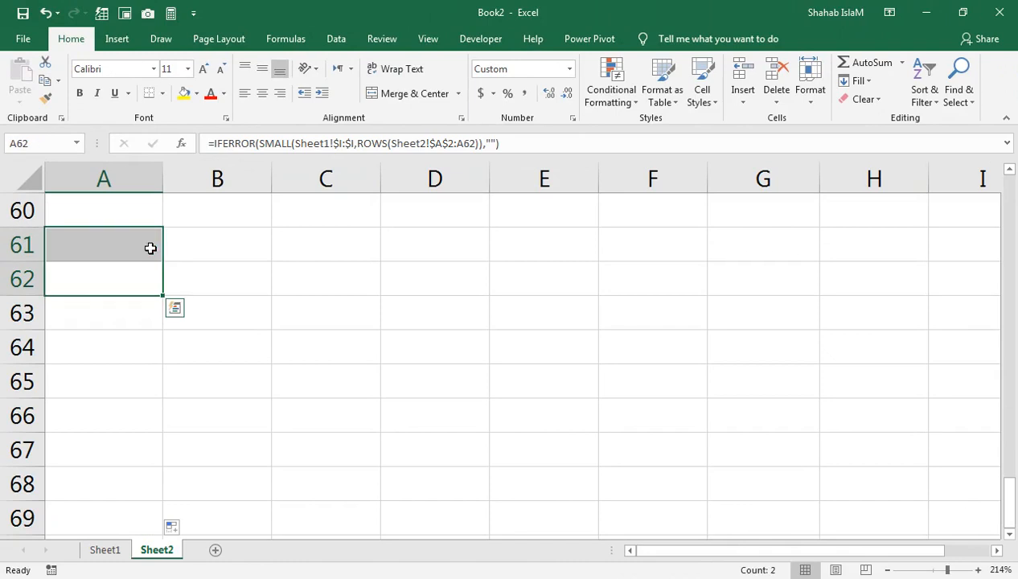
pyautogui.click(86, 337)
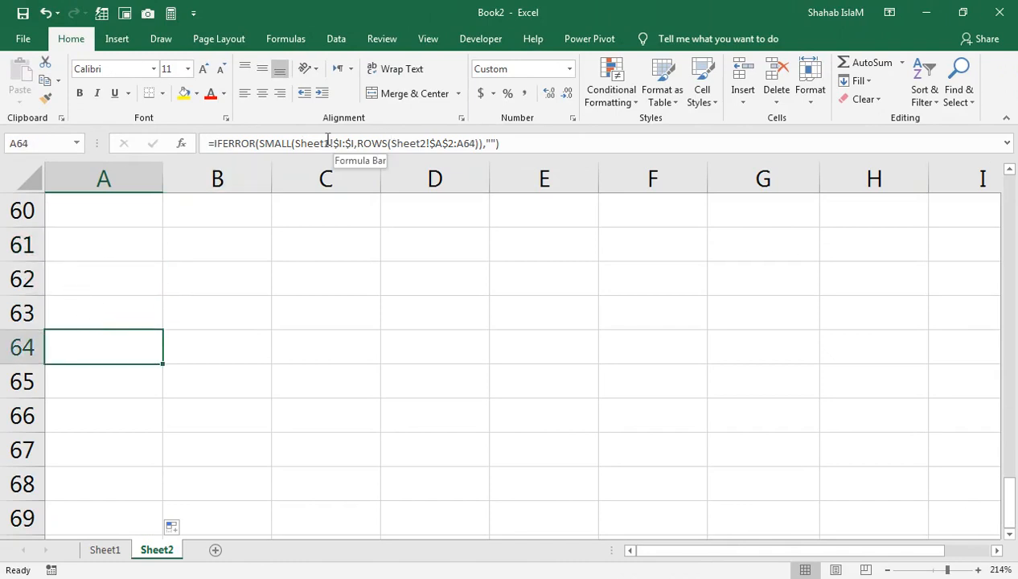
pyautogui.hotkey('ctrl', 'Home')
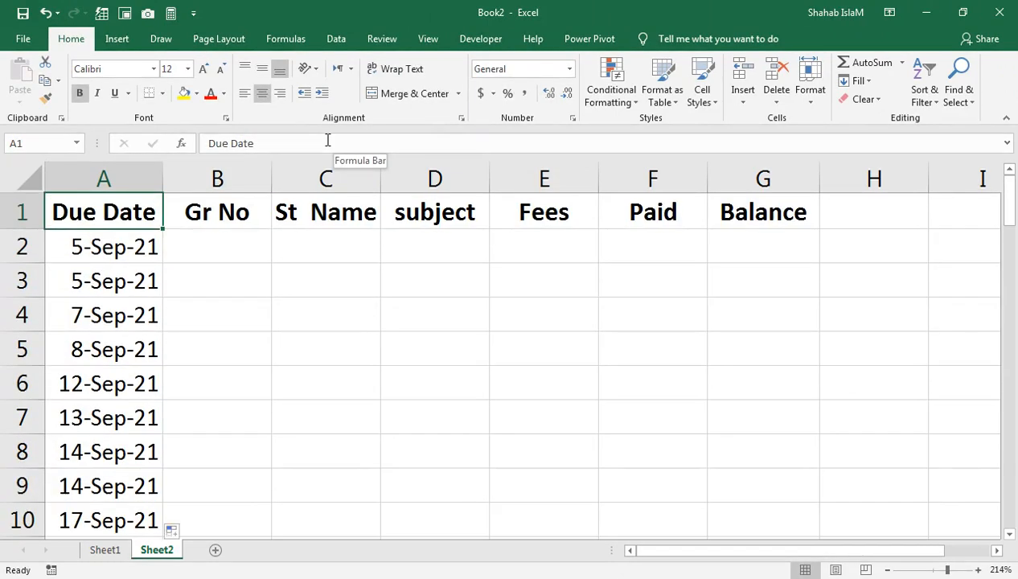
# - Select cell B2 under Gr No in Sheet2 and review the source columns and due dates in Sheet1
pyautogui.press('Down')
pyautogui.press('Right')
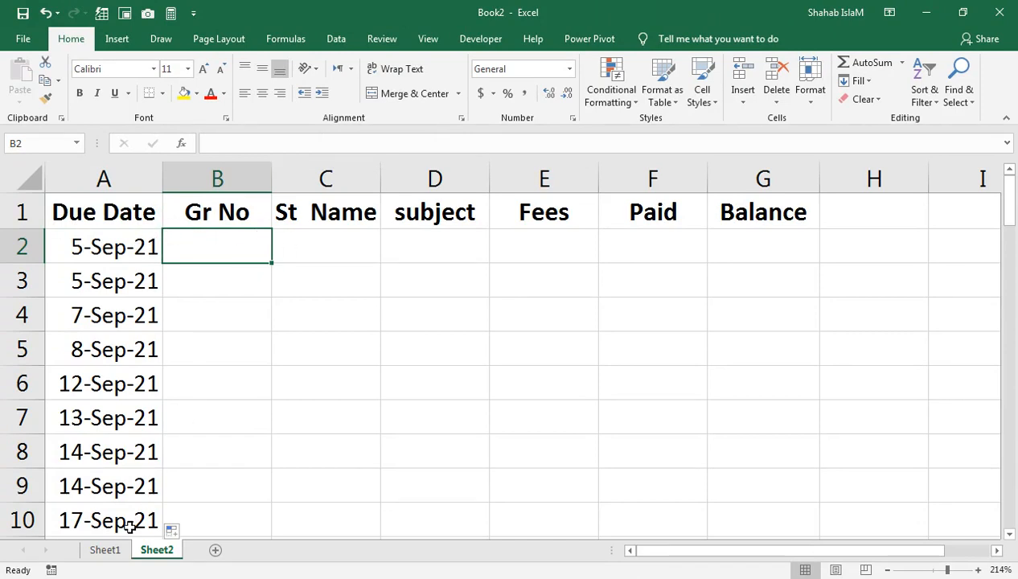
pyautogui.click(105, 550)
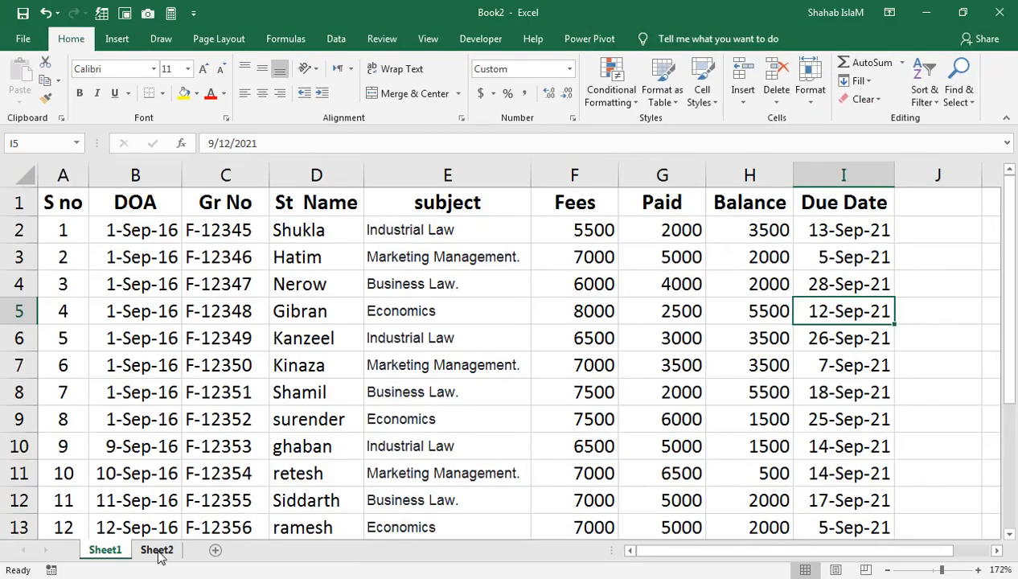
pyautogui.click(158, 550)
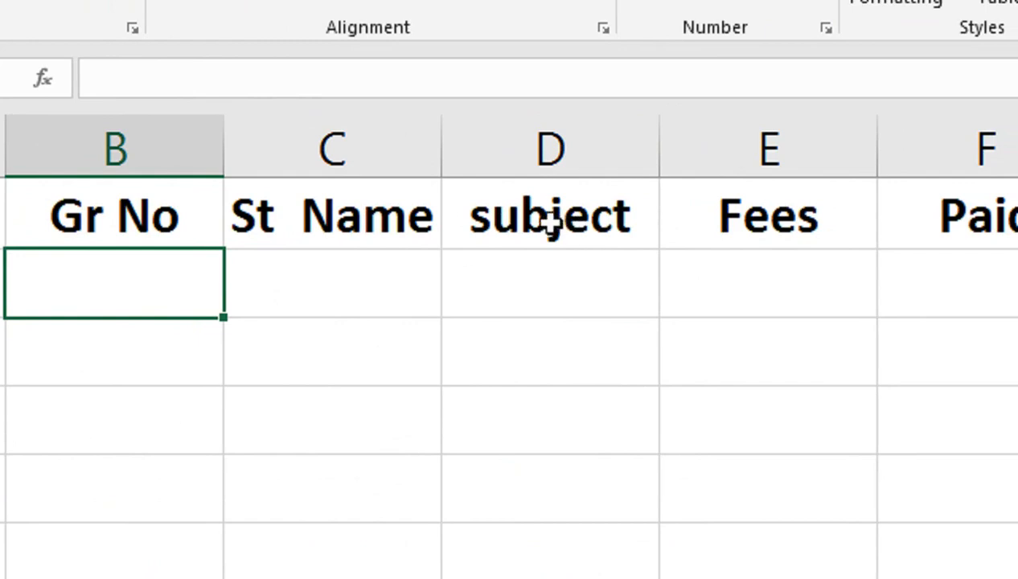
# - Capitalize the heading in cell D1 of Sheet2 so it reads Subject
pyautogui.doubleClick(492, 217)
pyautogui.moveTo(493, 217); pyautogui.dragTo(468, 225)
pyautogui.write('S')
pyautogui.press('Return')
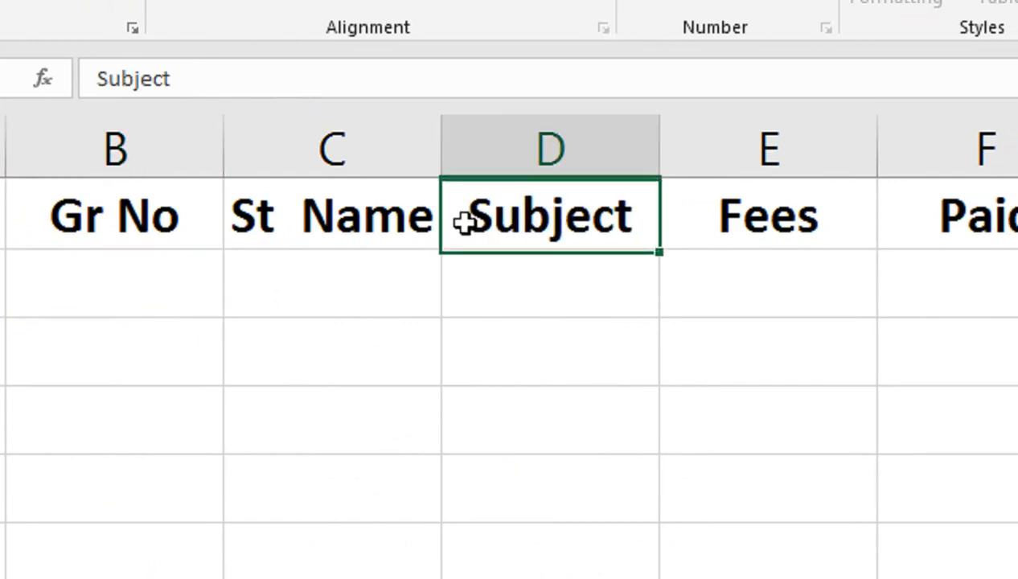
# - Start an INDEX formula in cell B2 of Sheet2 with the absolute array Sheet1!$C$1:$H$17, covering Gr No through Balance
pyautogui.click(184, 284)
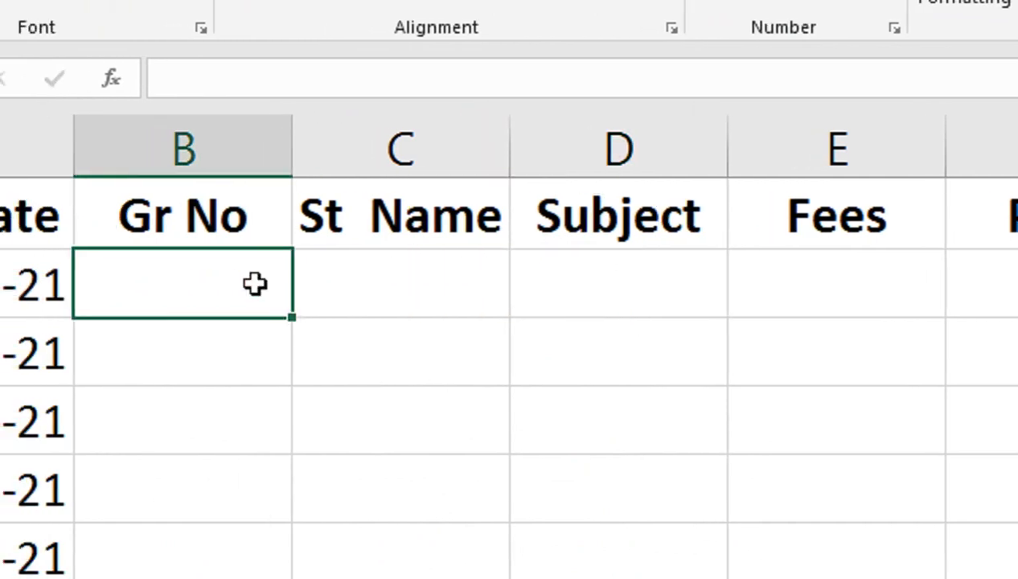
pyautogui.write('=in')
pyautogui.press('Tab')
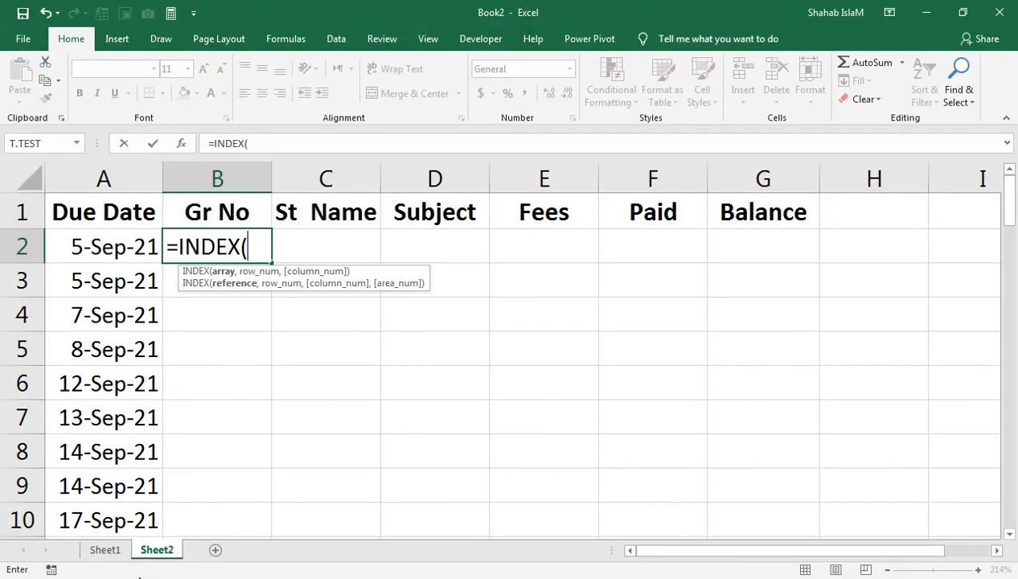
pyautogui.click(108, 549)
pyautogui.click(211, 206)
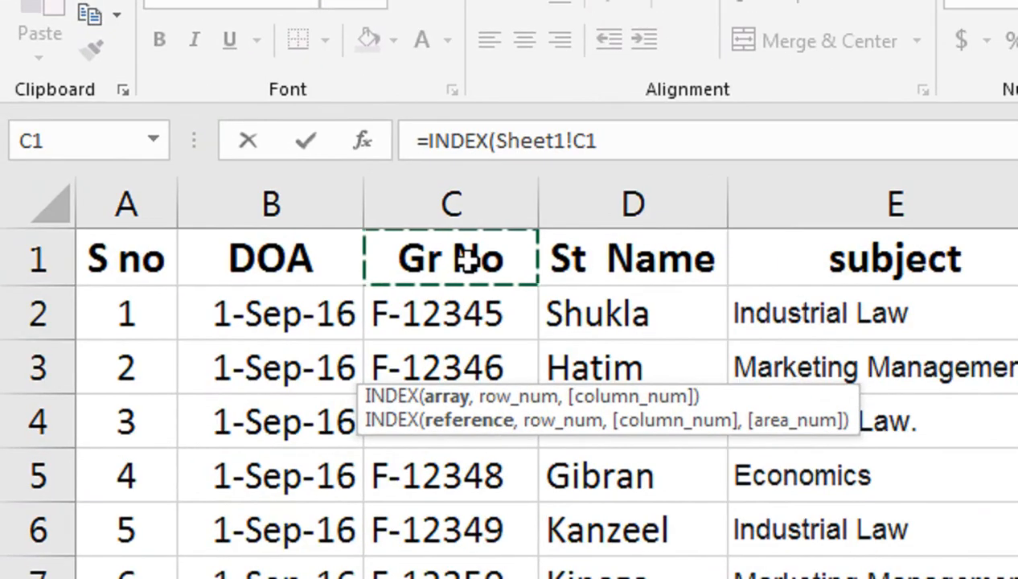
pyautogui.hotkey('ctrl', 'shift', 'Right')
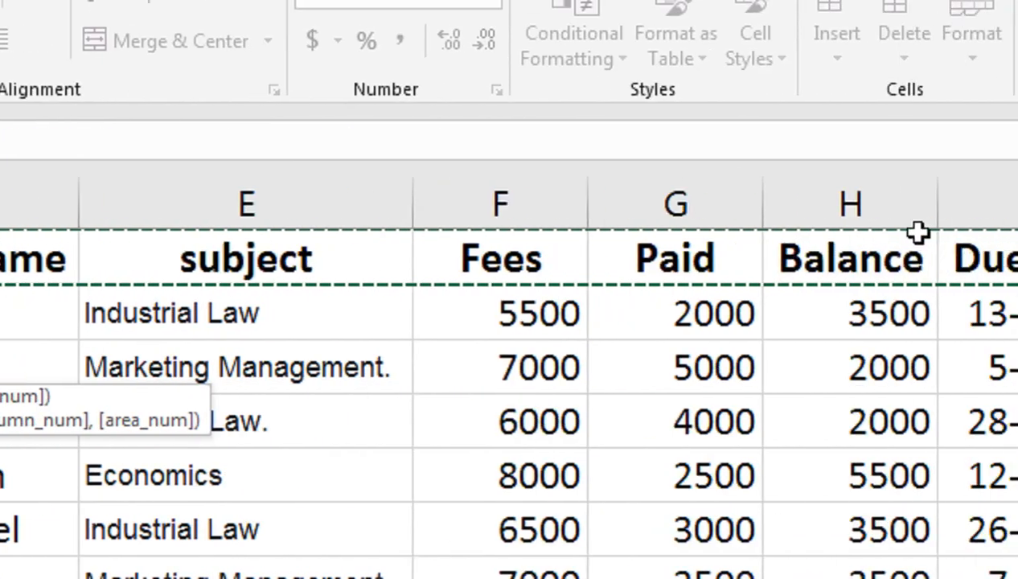
pyautogui.click(834, 265)
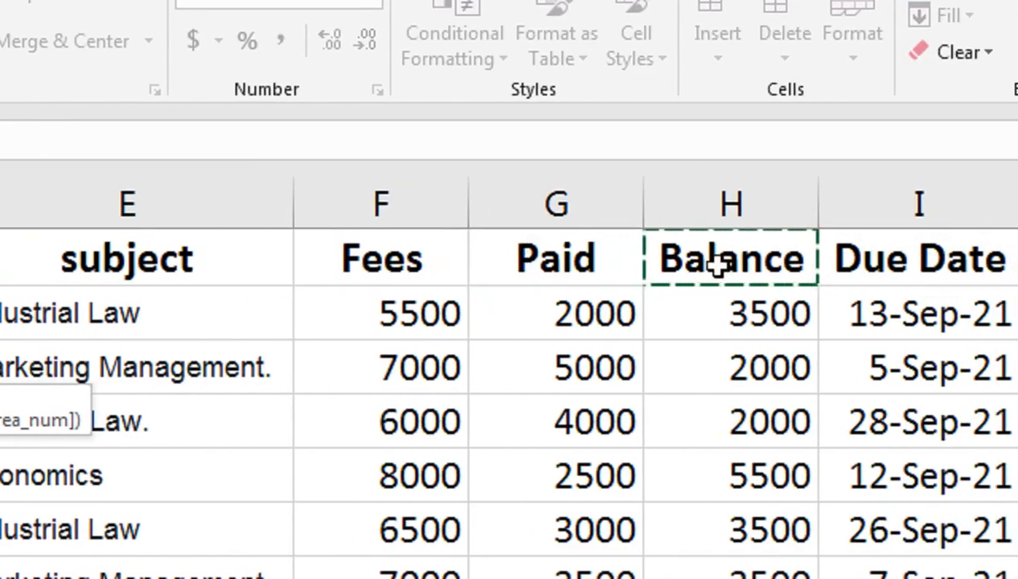
pyautogui.hotkey('shift', 'Left')
pyautogui.hotkey('shift', 'Left')
pyautogui.hotkey('shift', 'Left')
pyautogui.hotkey('shift', 'Left')
pyautogui.hotkey('shift', 'Left')
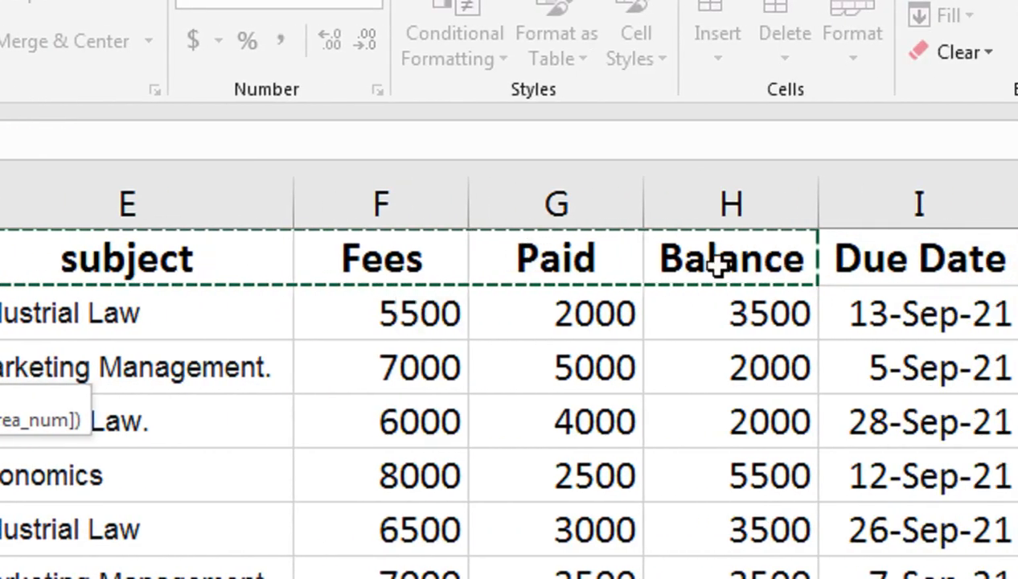
pyautogui.hotkey('ctrl', 'shift', 'Down')
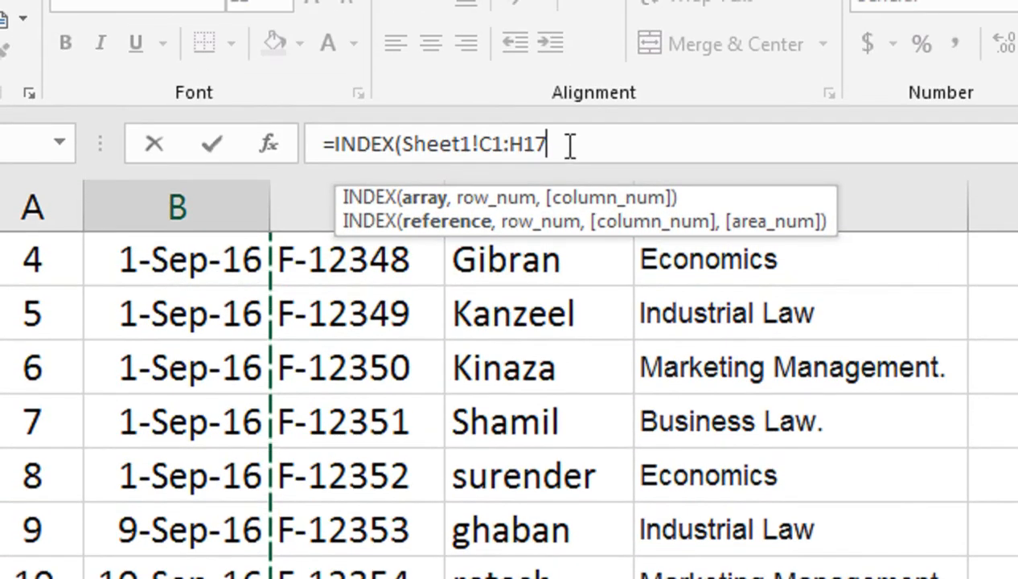
pyautogui.press('F4')
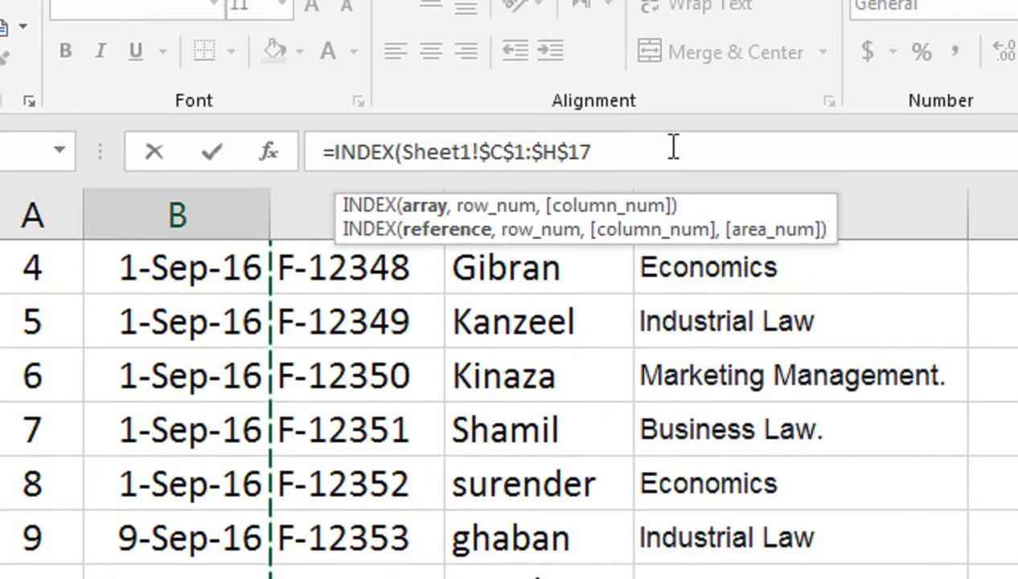
# - Nest a MATCH function as the INDEX row number, with Sheet2!$A2 as a column-locked lookup value
pyautogui.write(',ma')
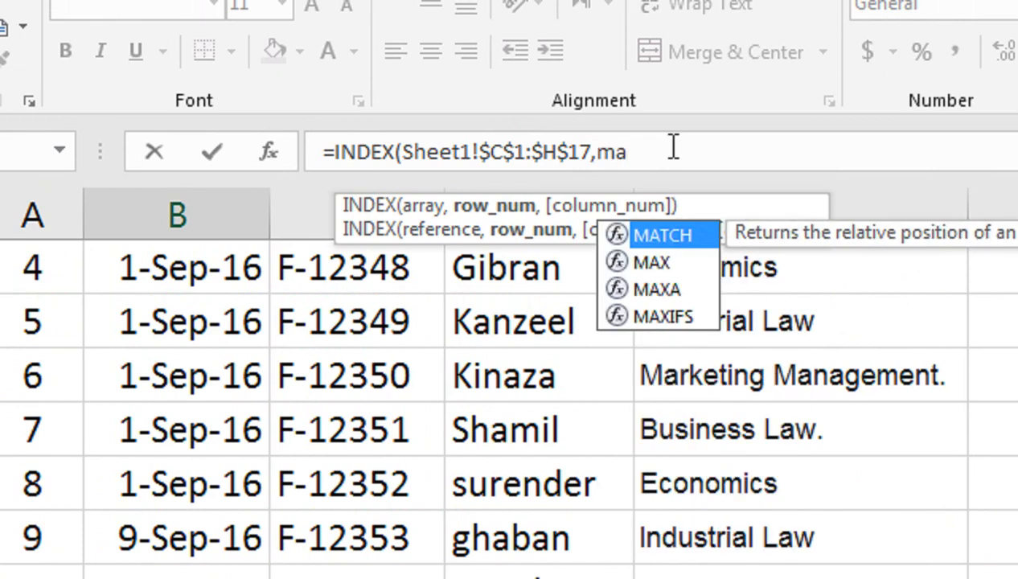
pyautogui.press('Tab')
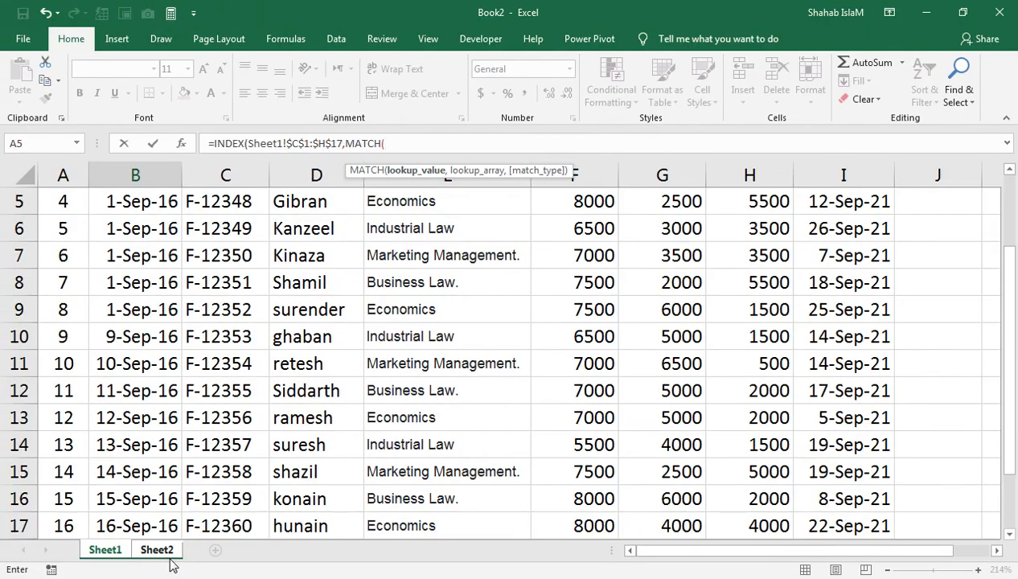
pyautogui.click(157, 550)
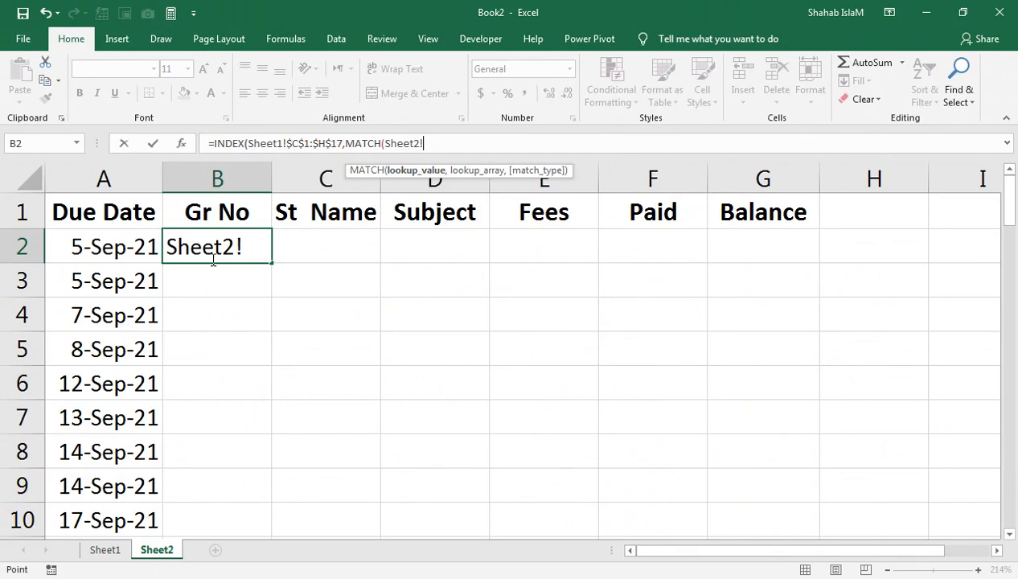
pyautogui.click(137, 248)
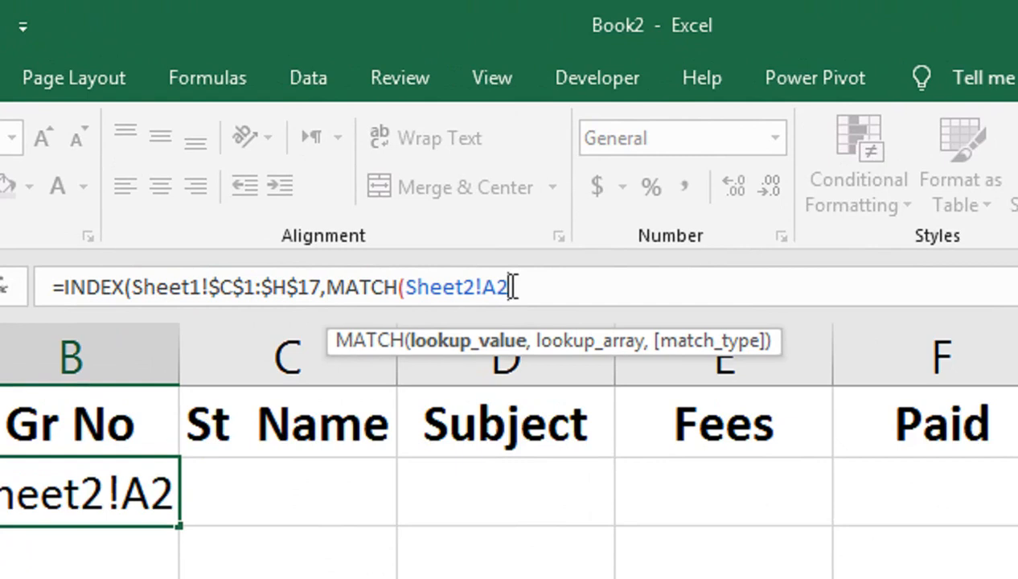
pyautogui.press('F4')
pyautogui.press('F4')
pyautogui.press('F4')
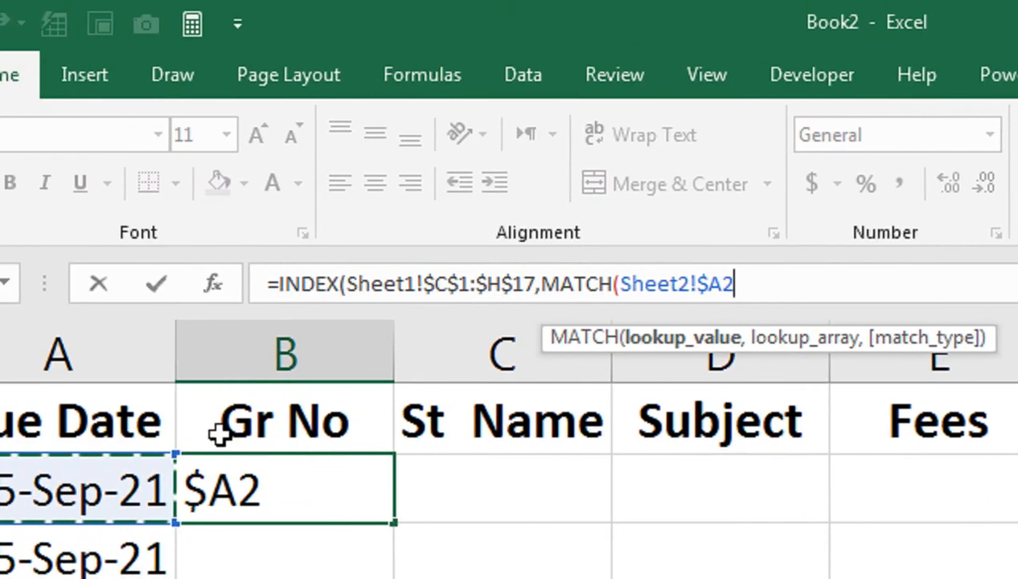
pyautogui.write(',')
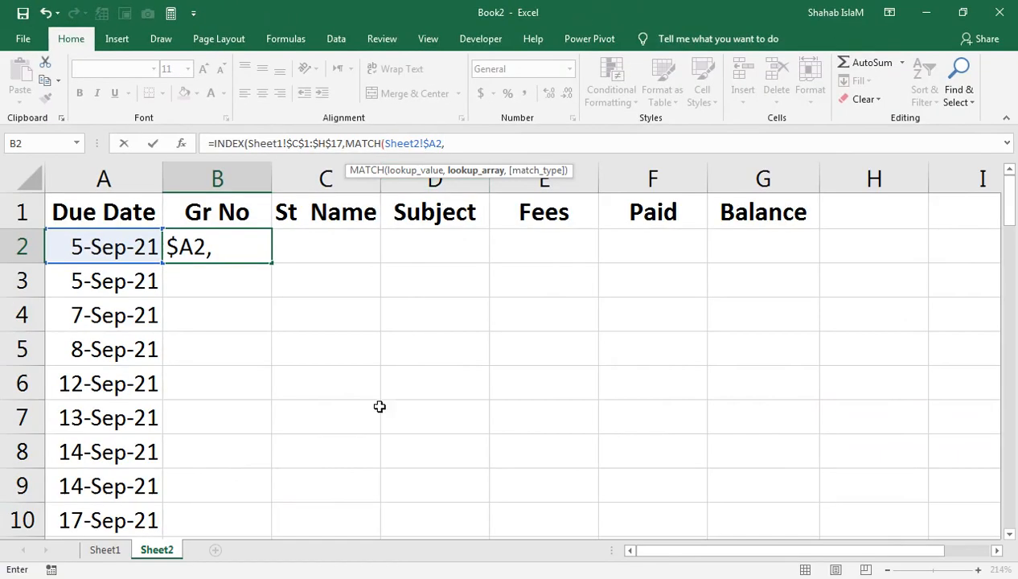
# - Set the MATCH lookup array to the Due Date column Sheet1!$I:$I with exact match (0), and close the MATCH function
pyautogui.click(113, 558)
pyautogui.moveTo(836, 232); pyautogui.dragTo(842, 134)
pyautogui.click(823, 169)
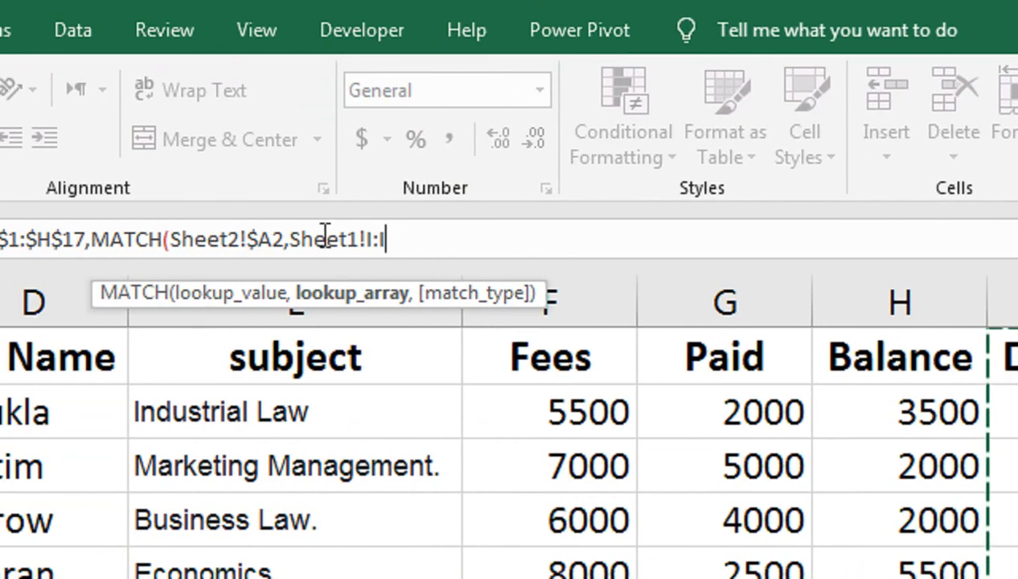
pyautogui.press('F4')
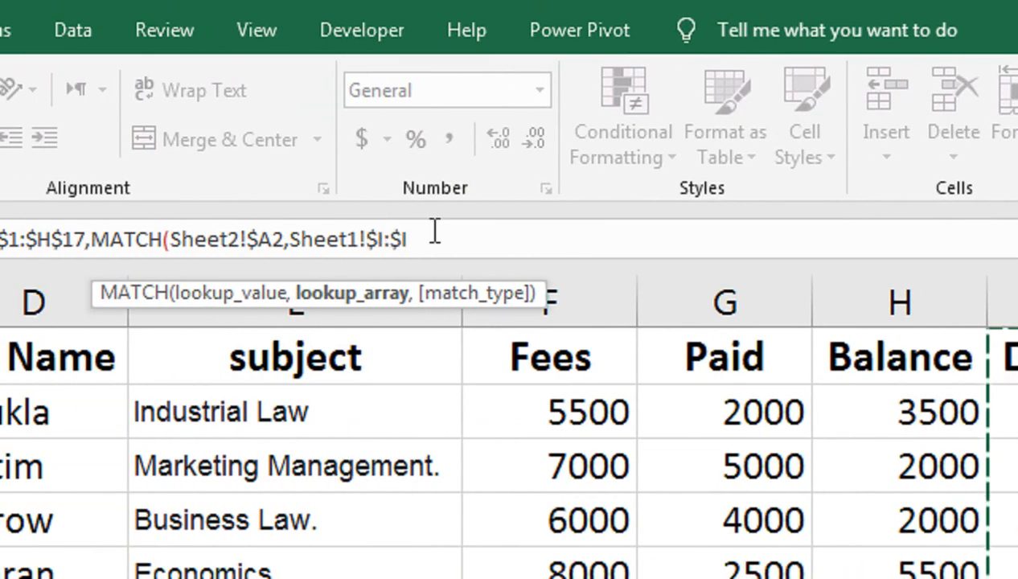
pyautogui.write(',')
pyautogui.press('Down')
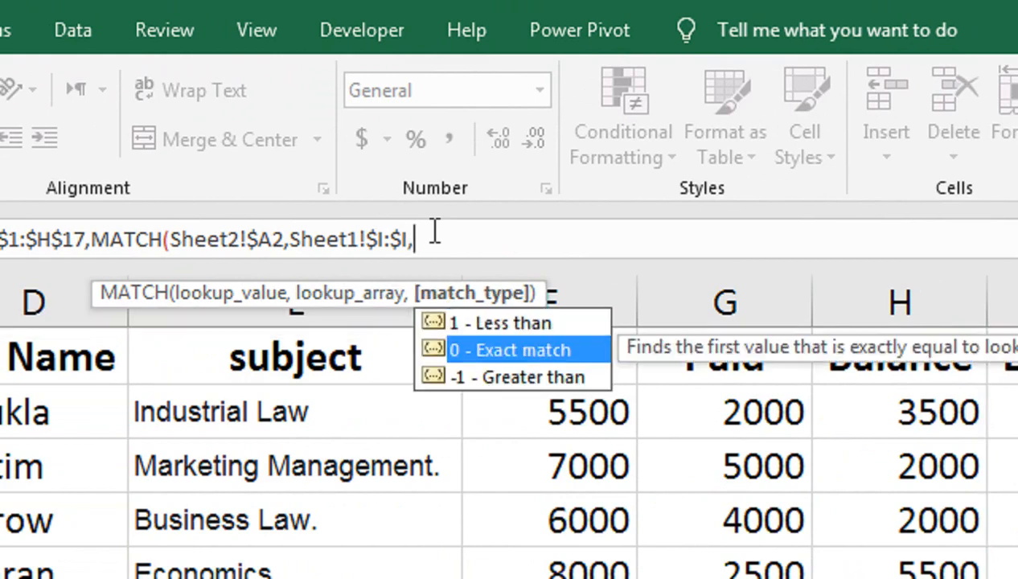
pyautogui.press('Tab')
pyautogui.write(')')
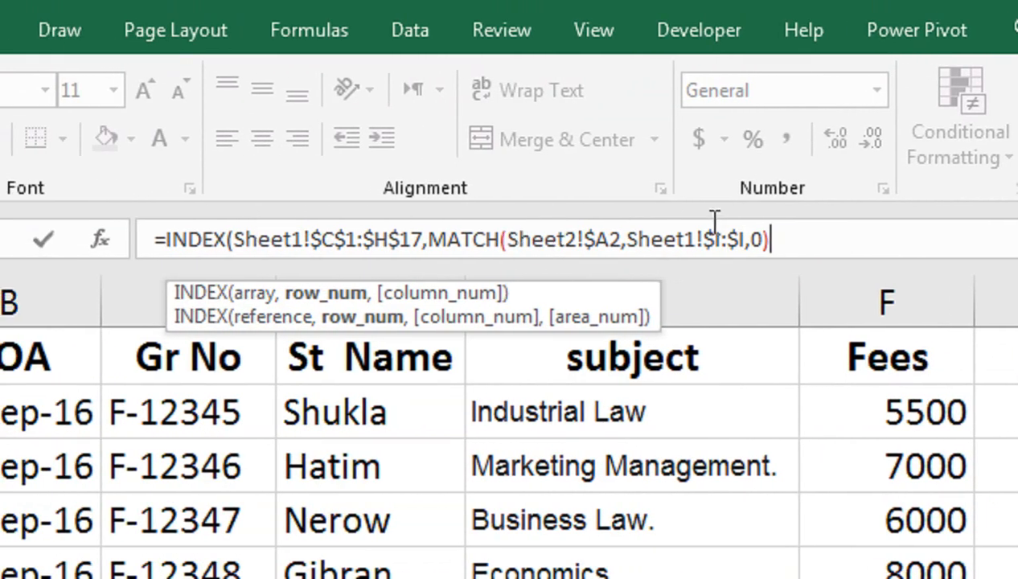
pyautogui.write(',')
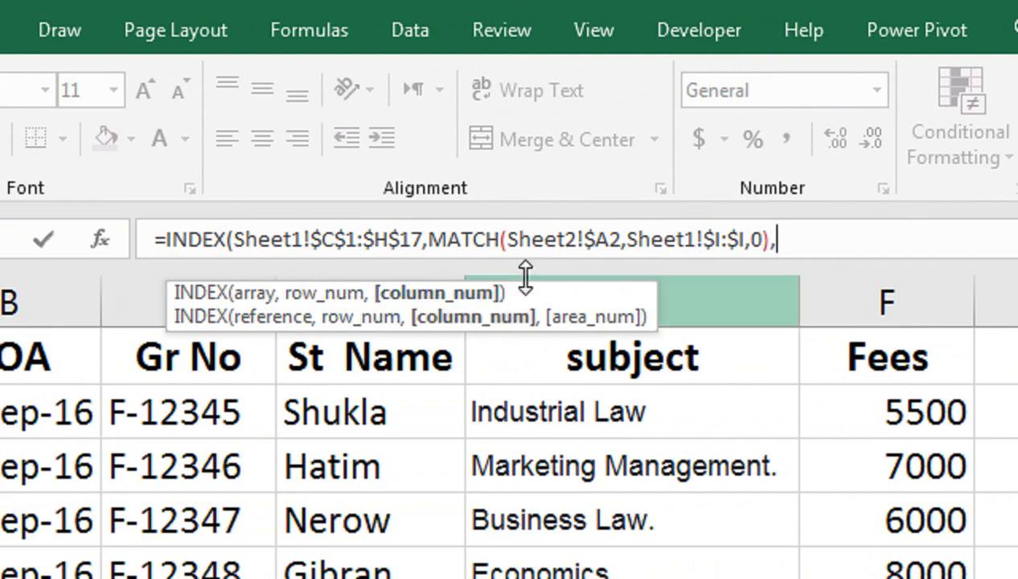
pyautogui.write('col')
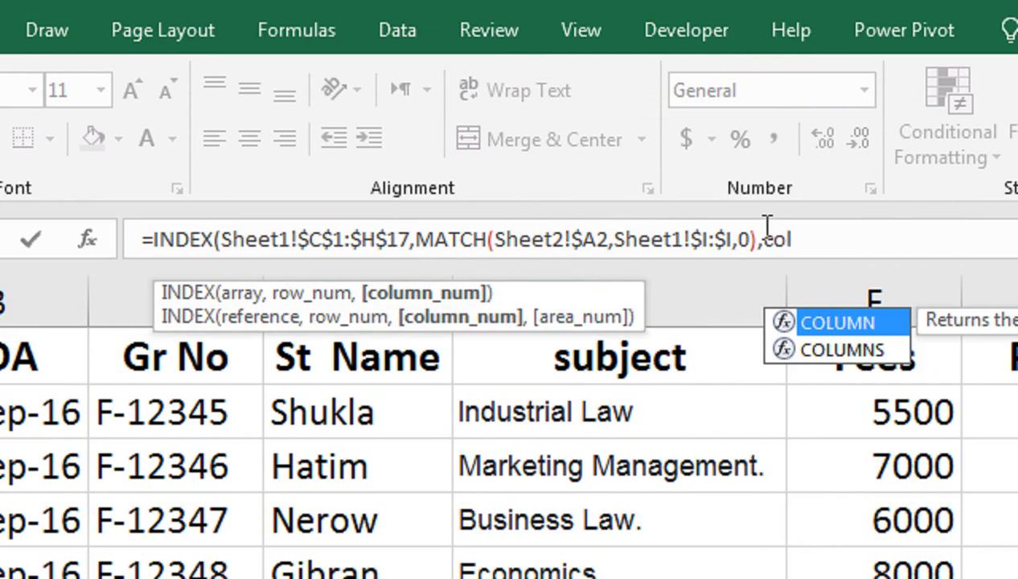
pyautogui.press('Down')
pyautogui.press('Tab')
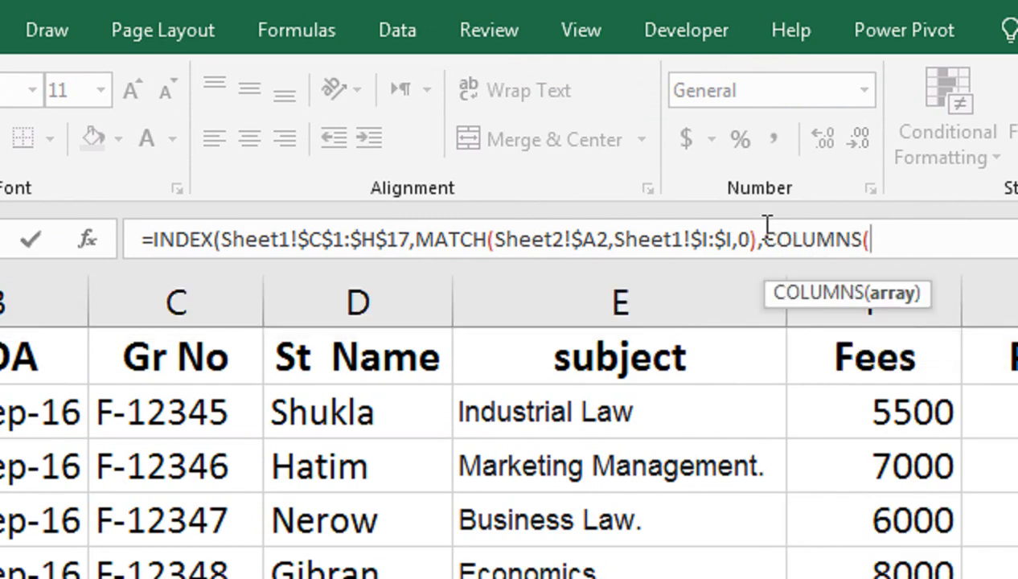
pyautogui.press('BackSpace')
pyautogui.press('BackSpace')
pyautogui.press('BackSpace')
pyautogui.press('BackSpace')
pyautogui.press('BackSpace')
pyautogui.press('BackSpace')
pyautogui.press('BackSpace')
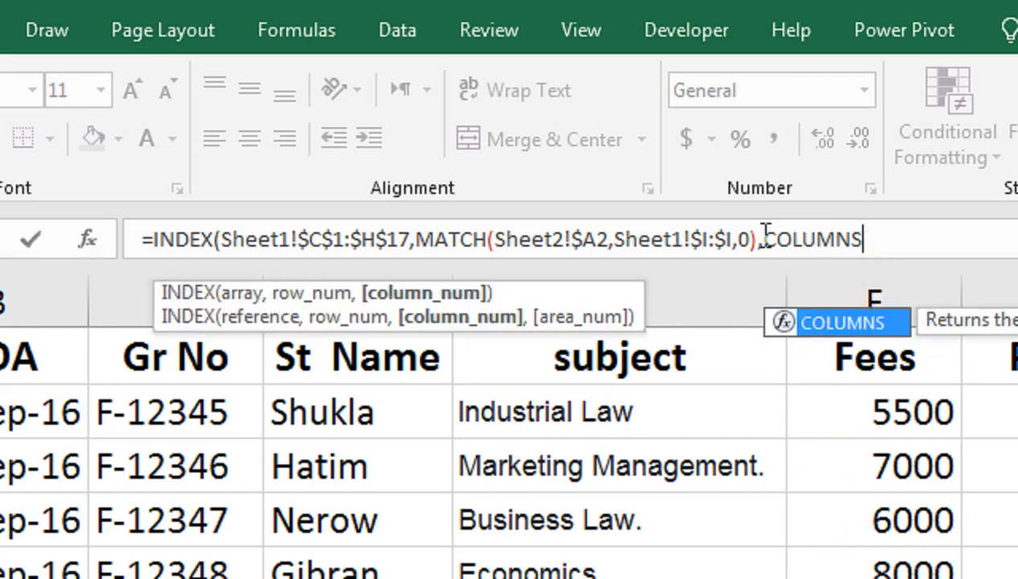
pyautogui.press('BackSpace')
pyautogui.press('BackSpace')
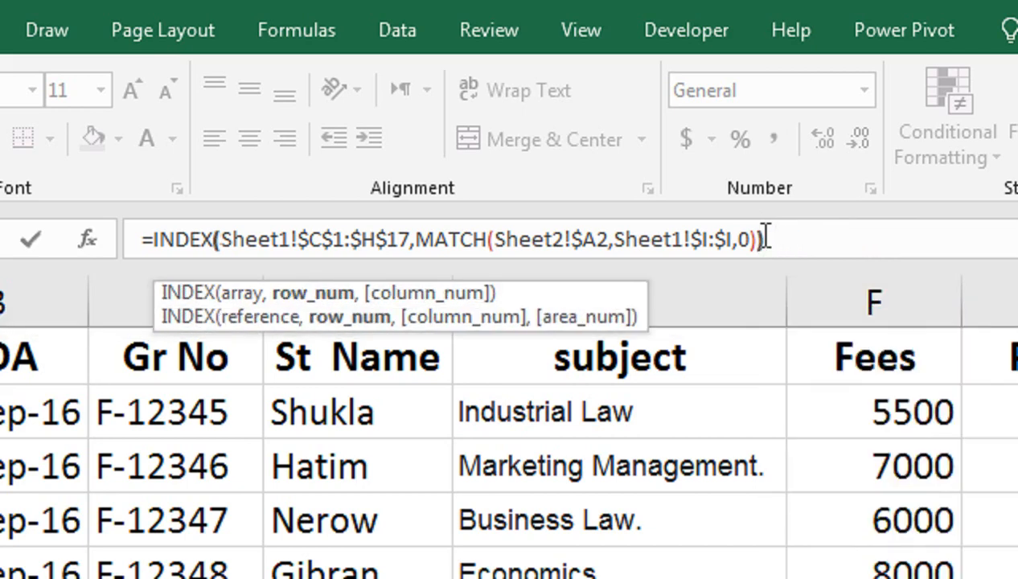
# - Commit the INDEX and MATCH formula in B2, and reopen it to add COLUMNS(B2:B2) as the column number argument
pyautogui.press('Return')
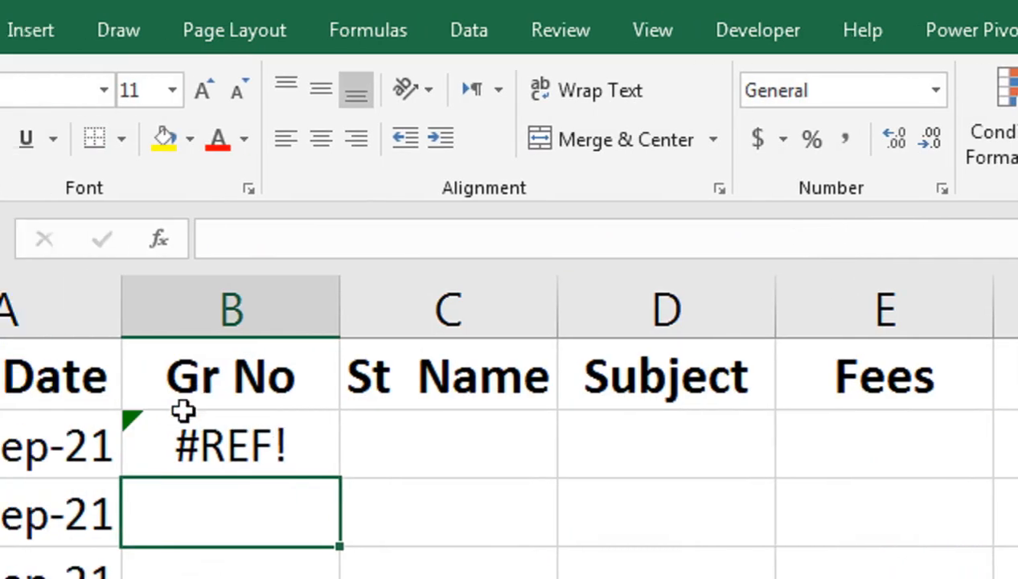
pyautogui.click(183, 411)
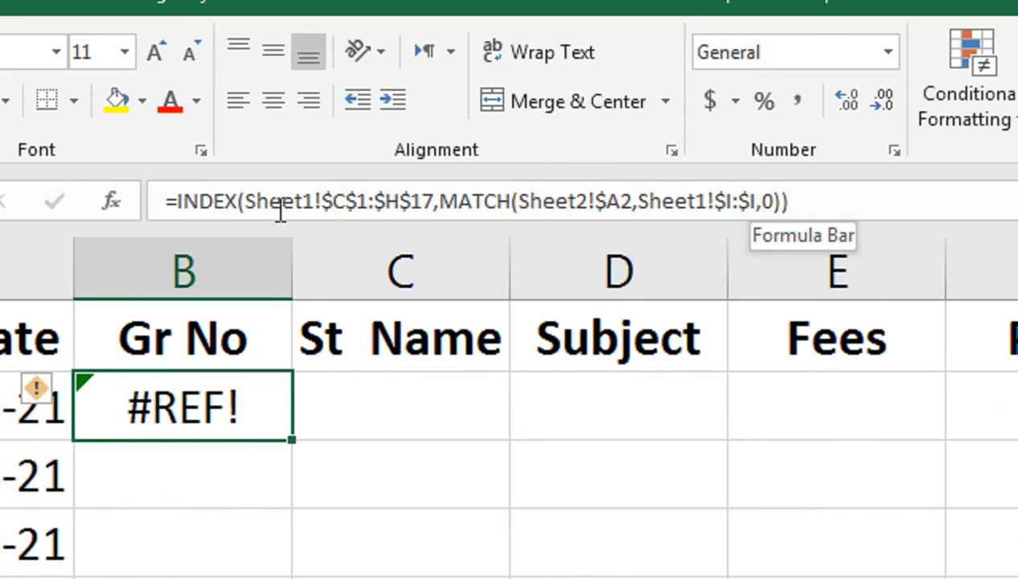
pyautogui.click(766, 201)
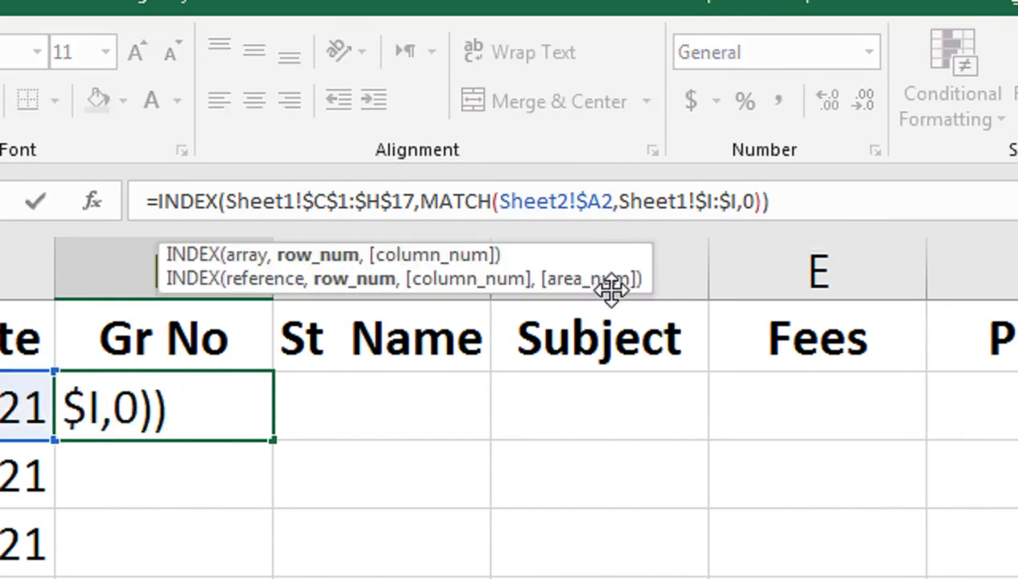
pyautogui.write(',')
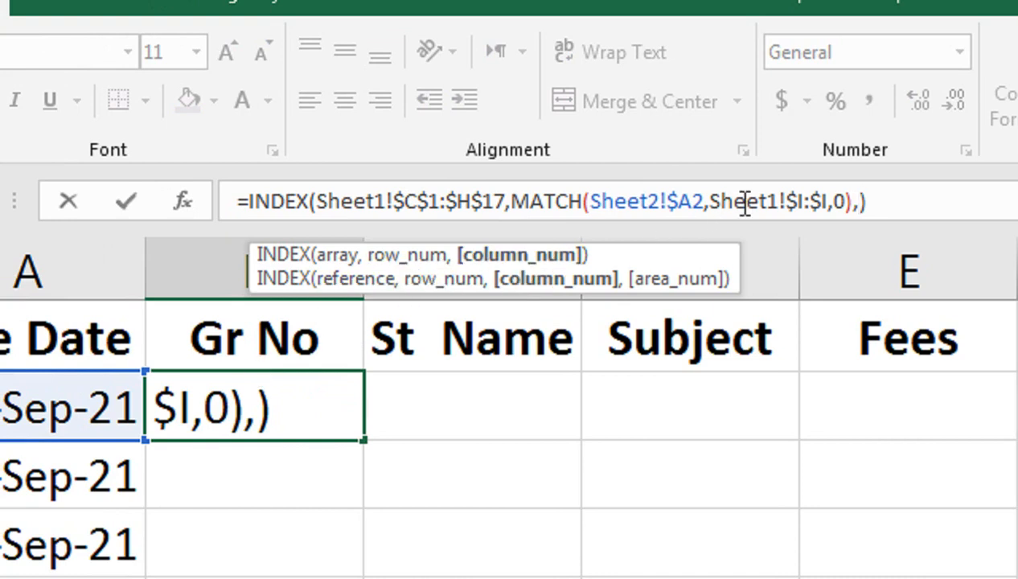
pyautogui.write('column')
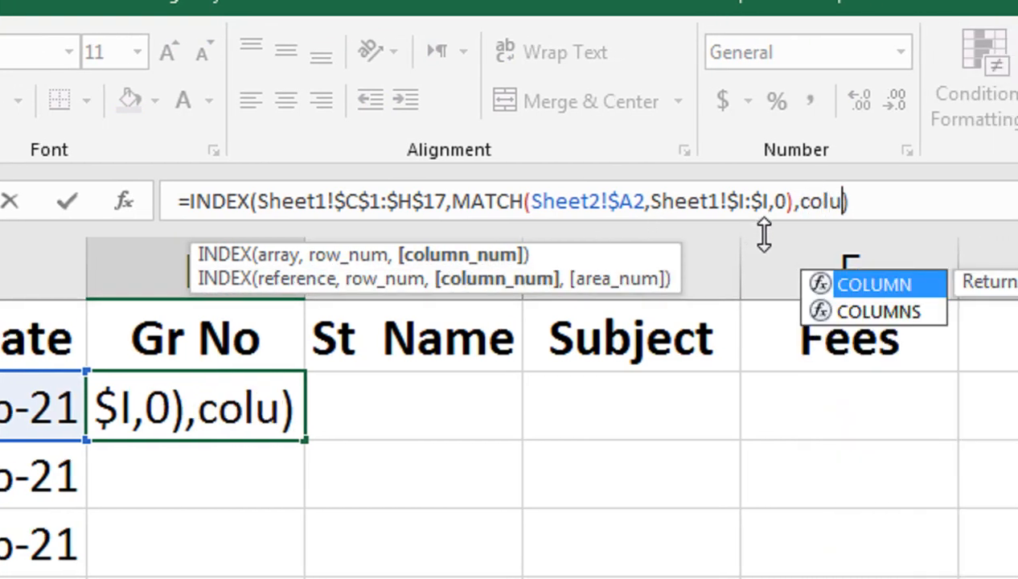
pyautogui.press('Down')
pyautogui.press('Tab')
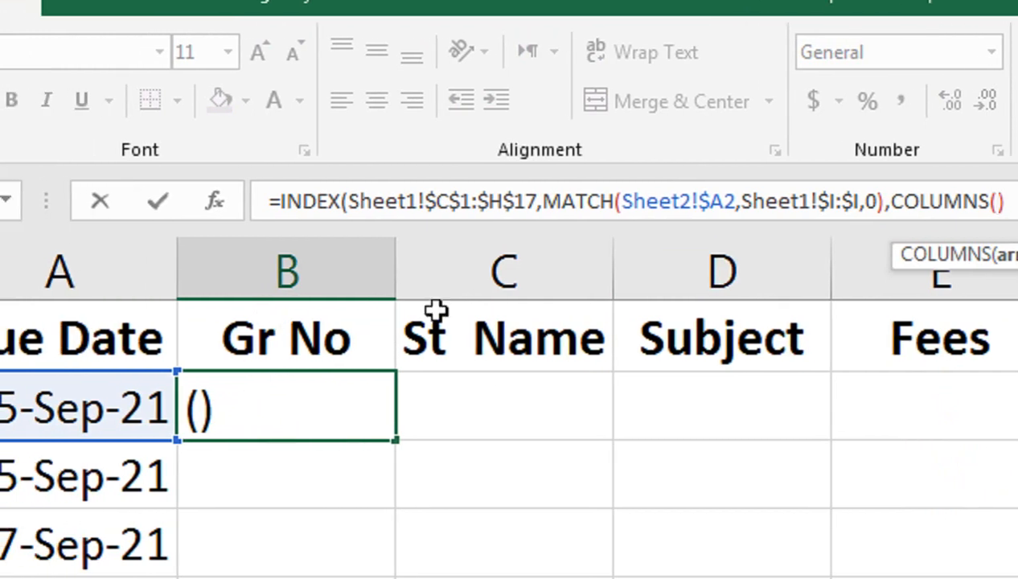
pyautogui.click(160, 341)
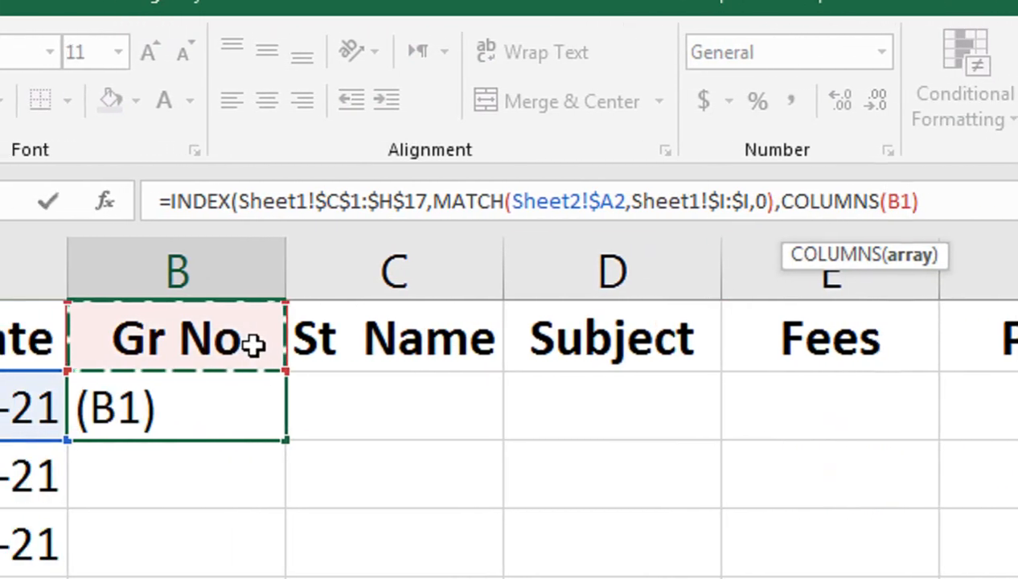
pyautogui.press('Down')
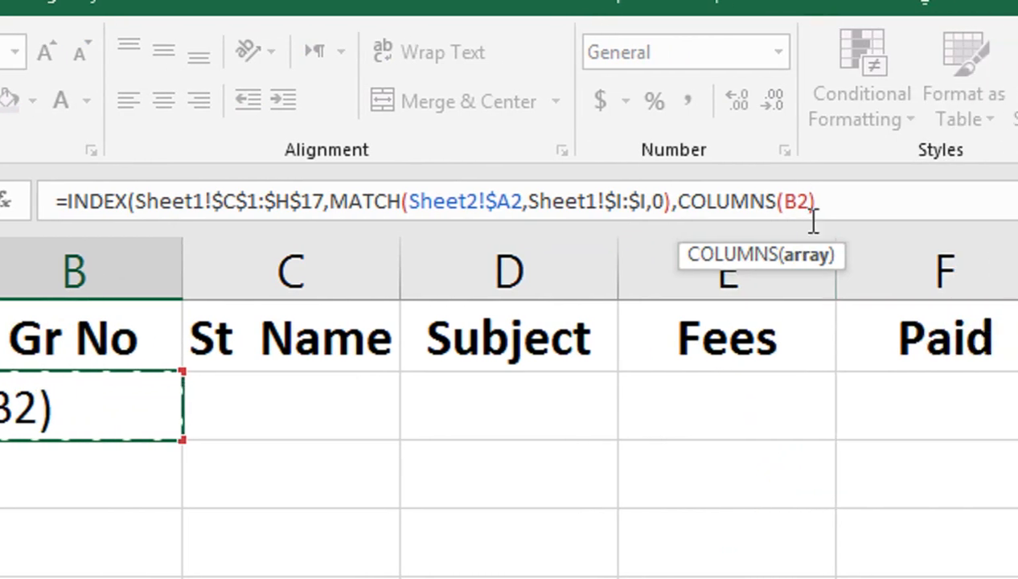
pyautogui.write(':B2')
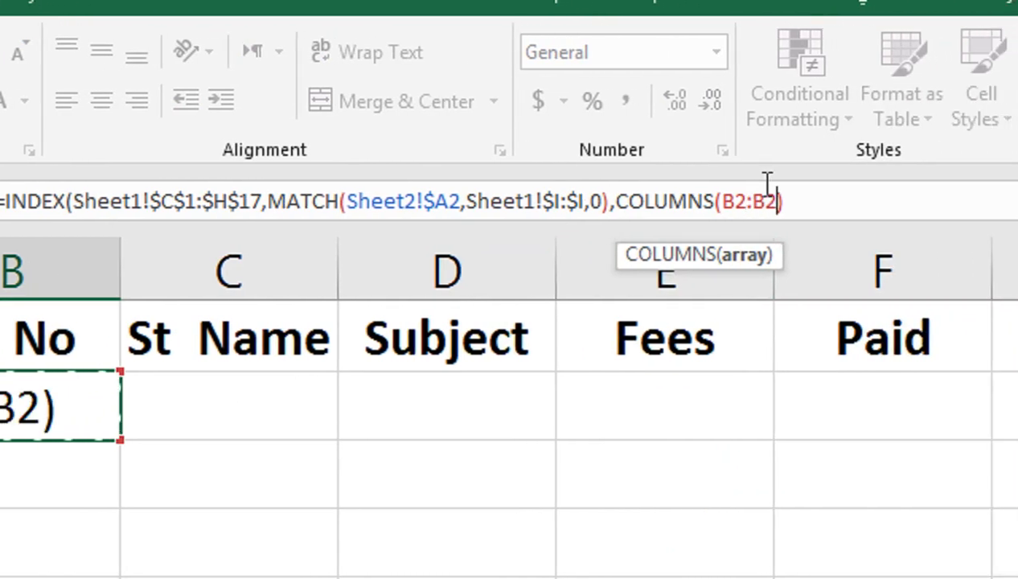
# - Lock the references inside the COLUMNS function so the expanding range reads $B$2:B$2
pyautogui.doubleClick(740, 203)
pyautogui.press('F4')
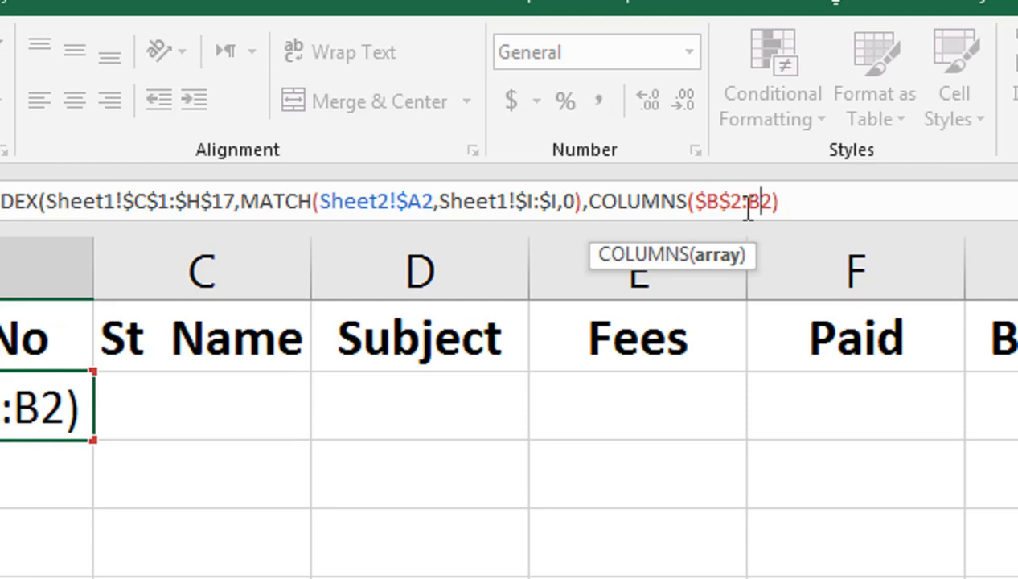
pyautogui.write('$')
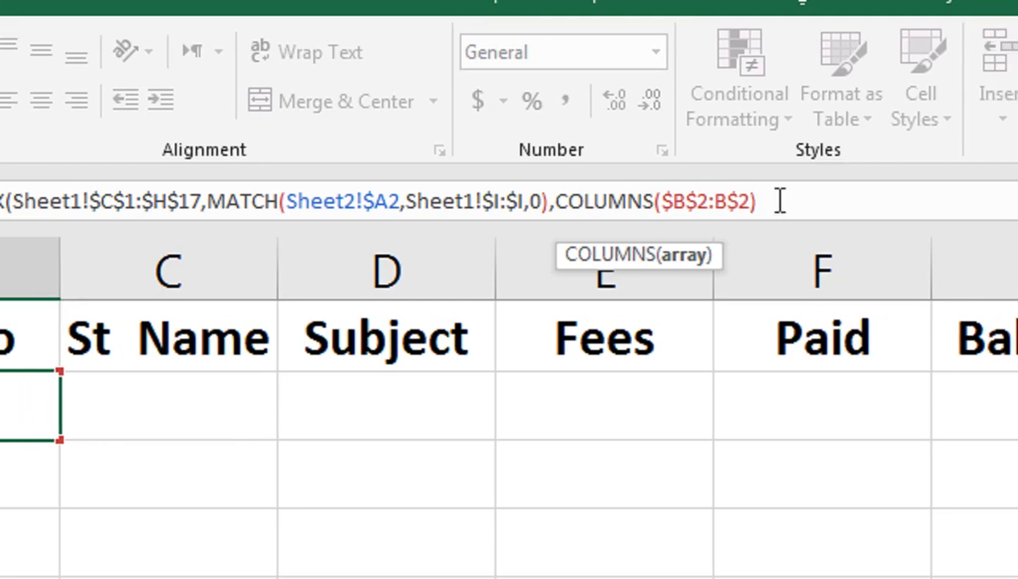
pyautogui.click(764, 201)
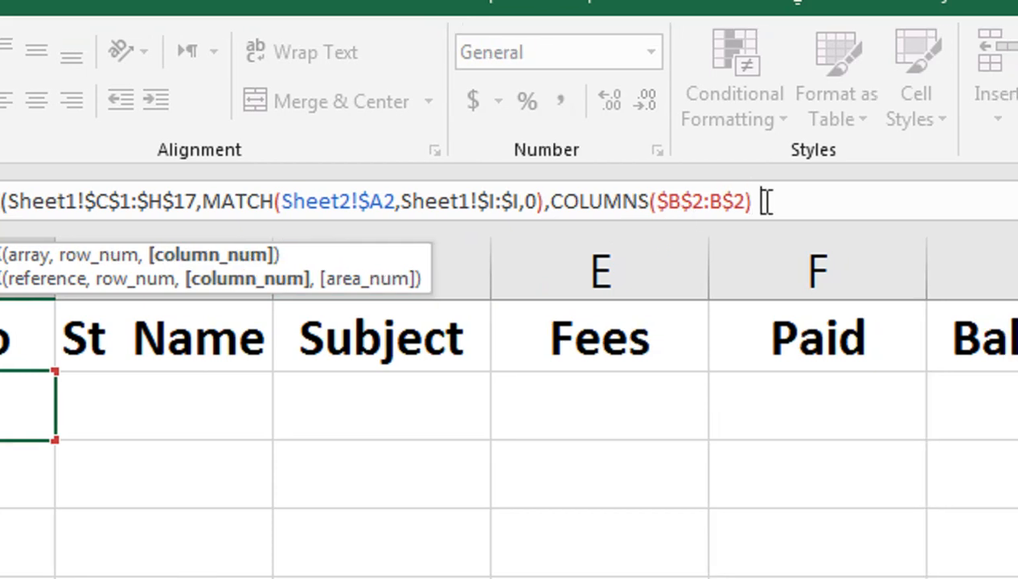
# - Close the INDEX function, commit the B2 formula, and compare its result with the 5-Sep-21 record in Sheet1
pyautogui.write(')')
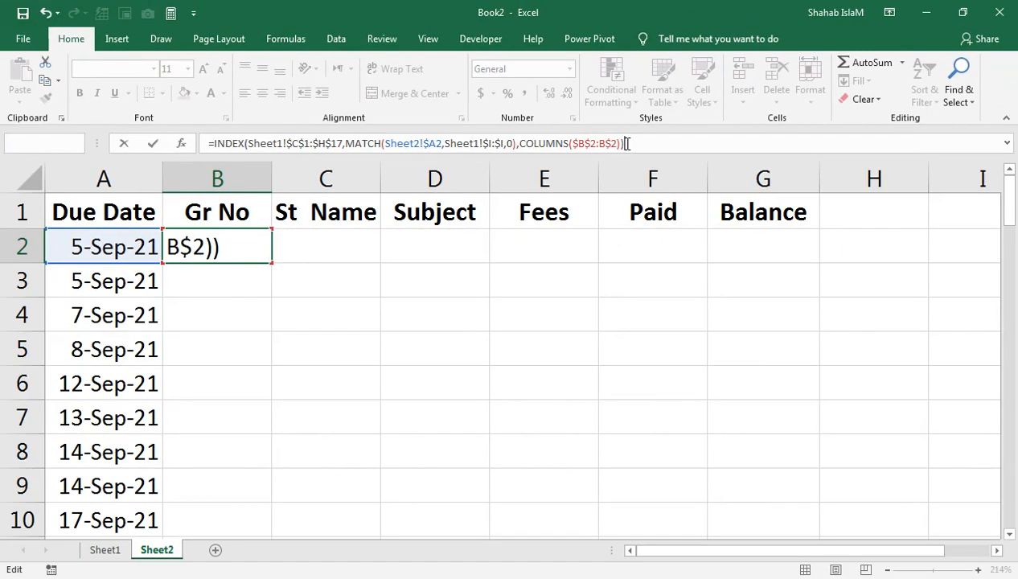
pyautogui.press('Return')
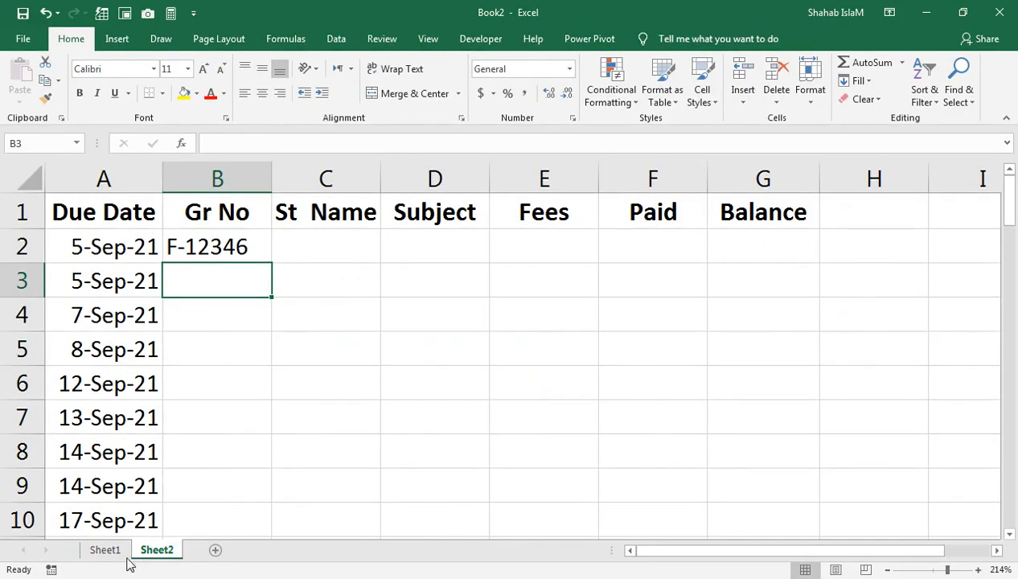
pyautogui.click(113, 550)
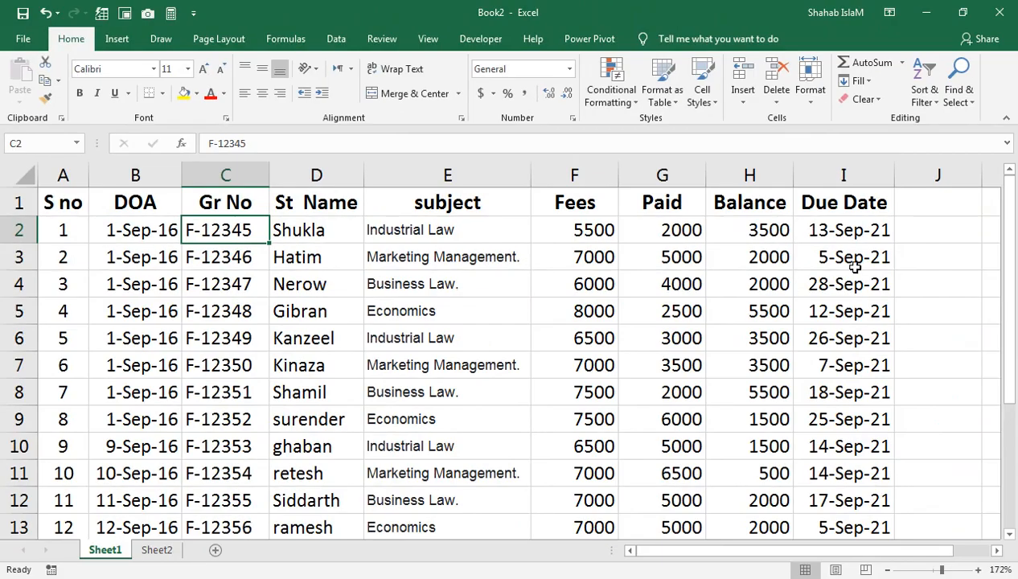
pyautogui.click(854, 268)
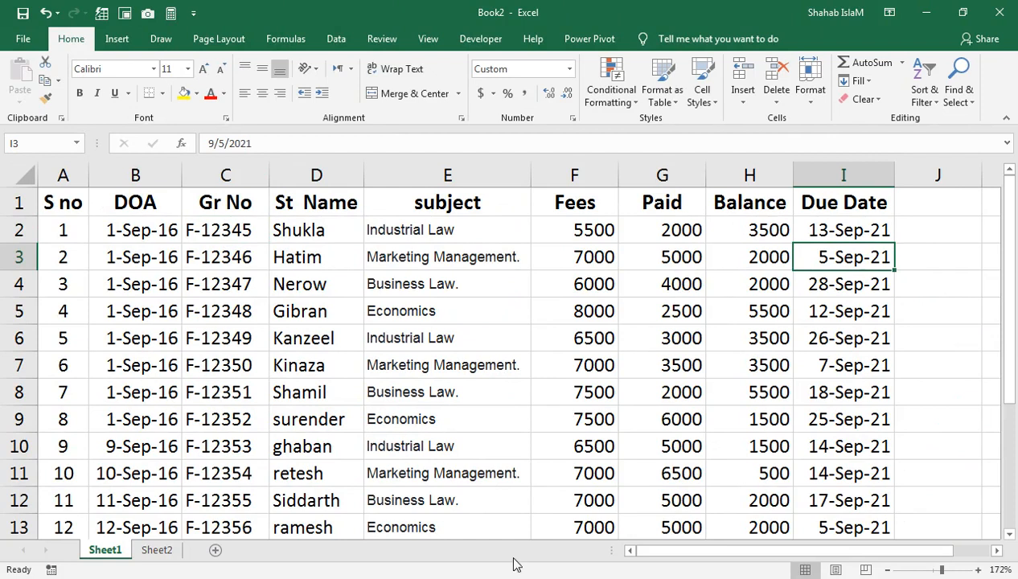
# - Fill the B2 lookup formula down and across the Sheet2 report range B2:G29
pyautogui.click(157, 549)
pyautogui.moveTo(249, 246); pyautogui.dragTo(193, 143)
pyautogui.click(699, 409)
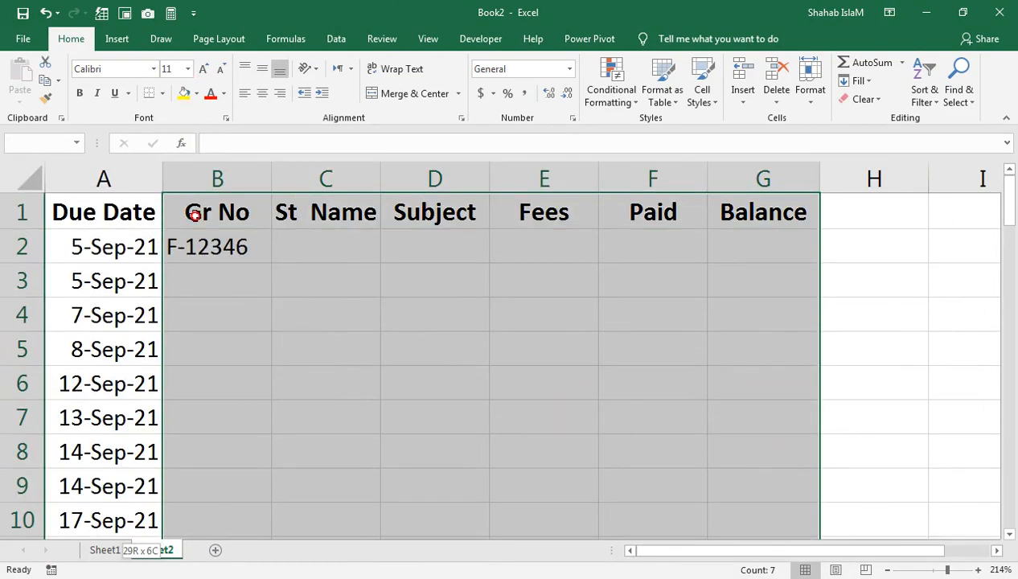
pyautogui.moveTo(193, 216); pyautogui.dragTo(194, 235)
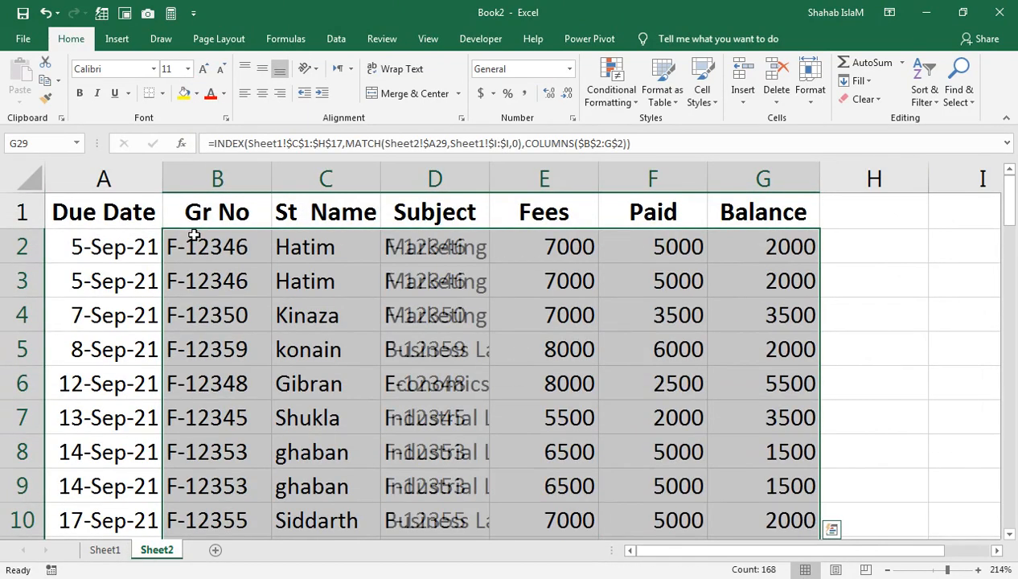
pyautogui.click(300, 248)
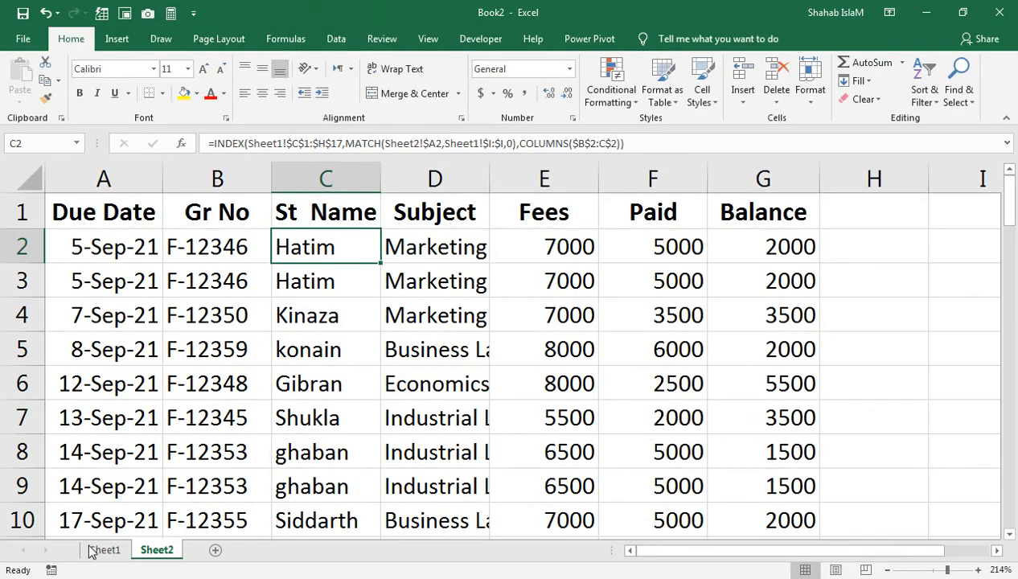
# - Change the due date in Sheet1 cell I4 to 9/2/2021 to test the report's automatic sorting
pyautogui.click(103, 550)
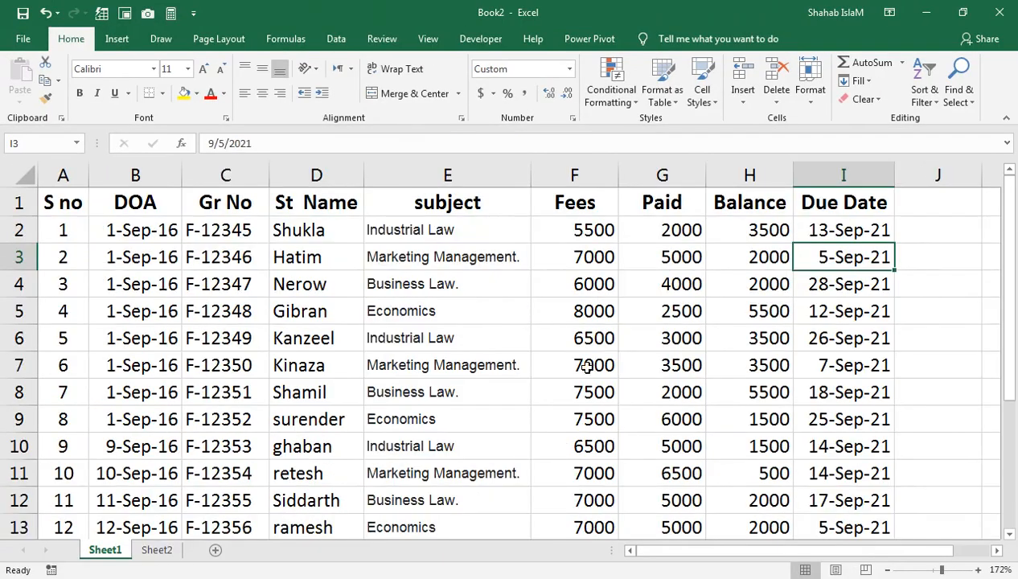
pyautogui.click(835, 283)
pyautogui.doubleClick(842, 286)
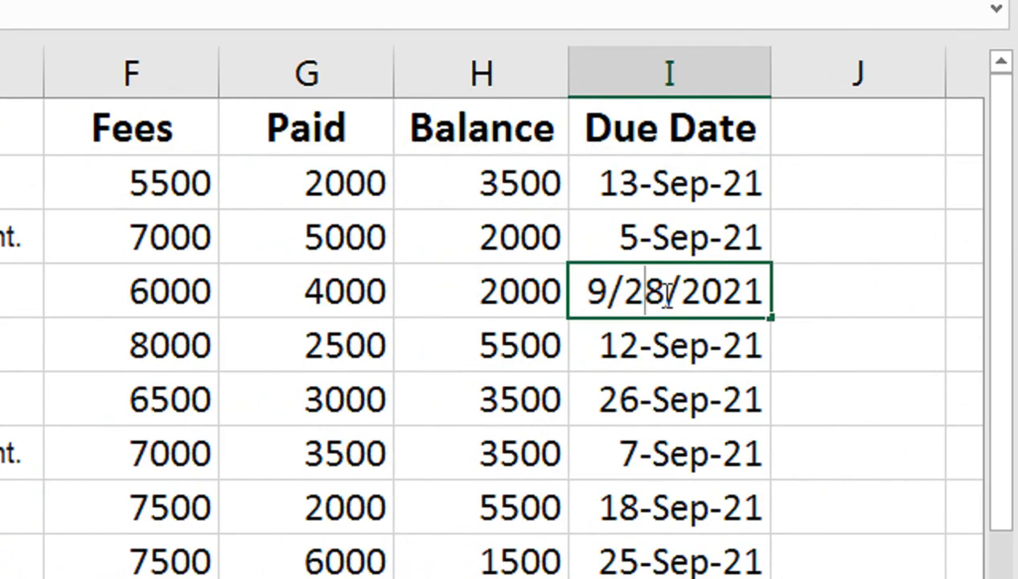
pyautogui.moveTo(668, 296); pyautogui.dragTo(649, 296)
pyautogui.press('BackSpace')
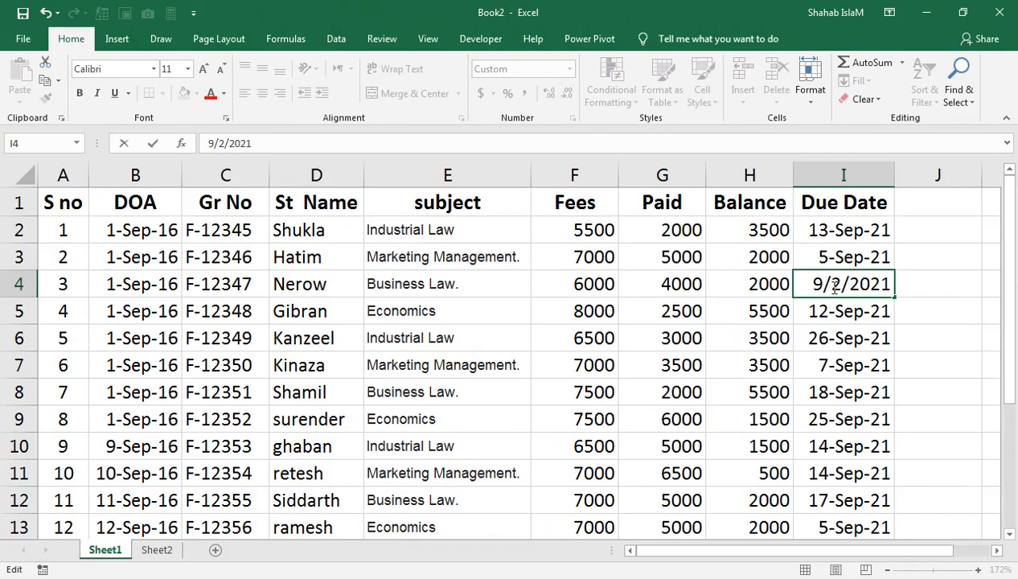
pyautogui.press('Return')
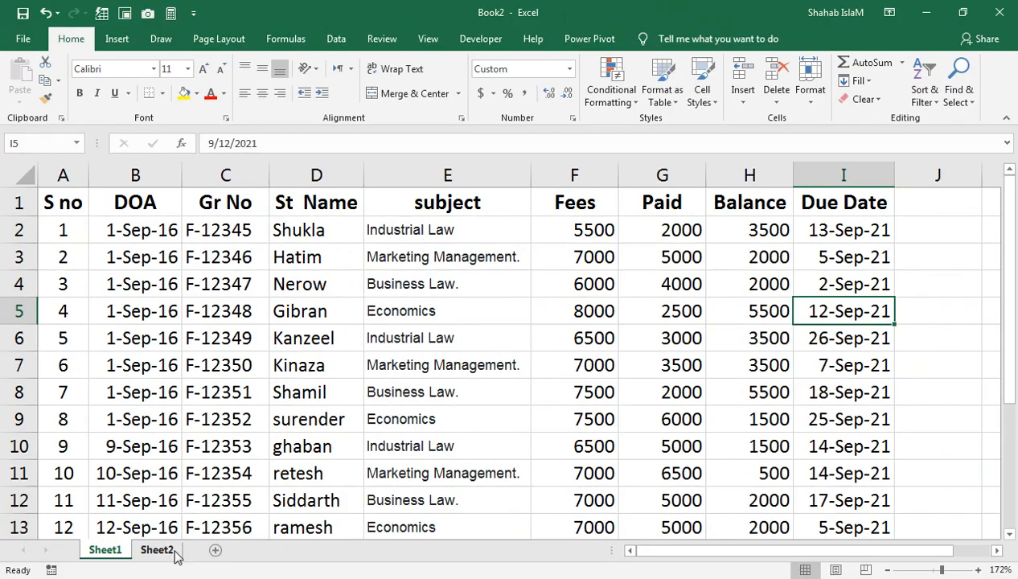
# - Review the re-sorted report in Sheet2 and widen the Subject column to fit its contents
pyautogui.click(161, 550)
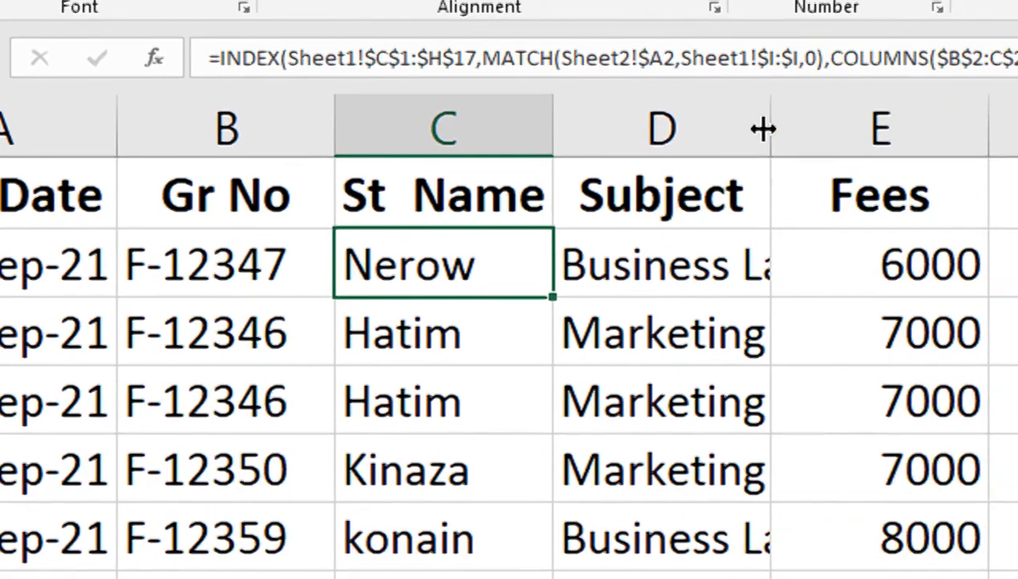
pyautogui.doubleClick(979, 112)
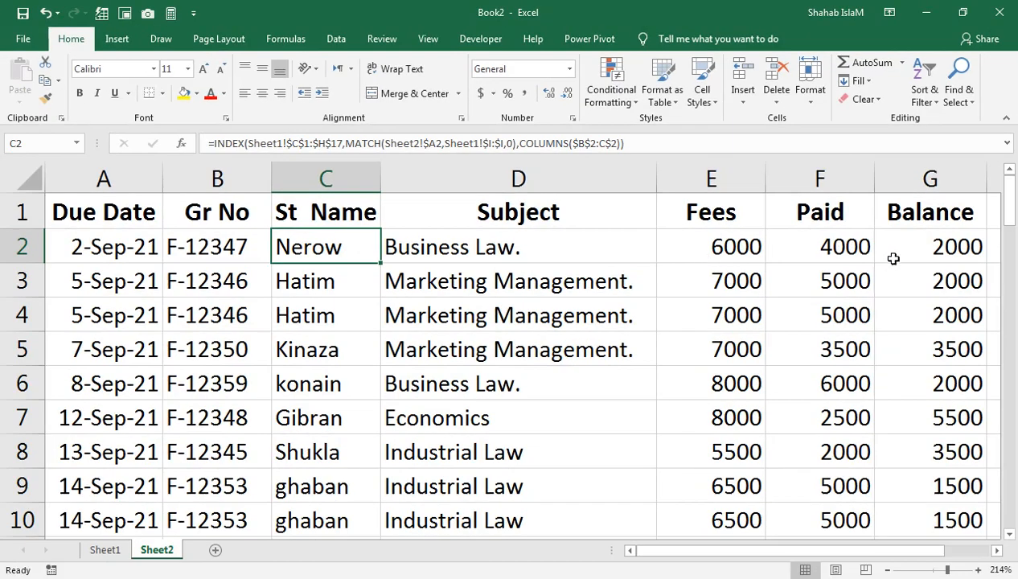
pyautogui.click(897, 251)
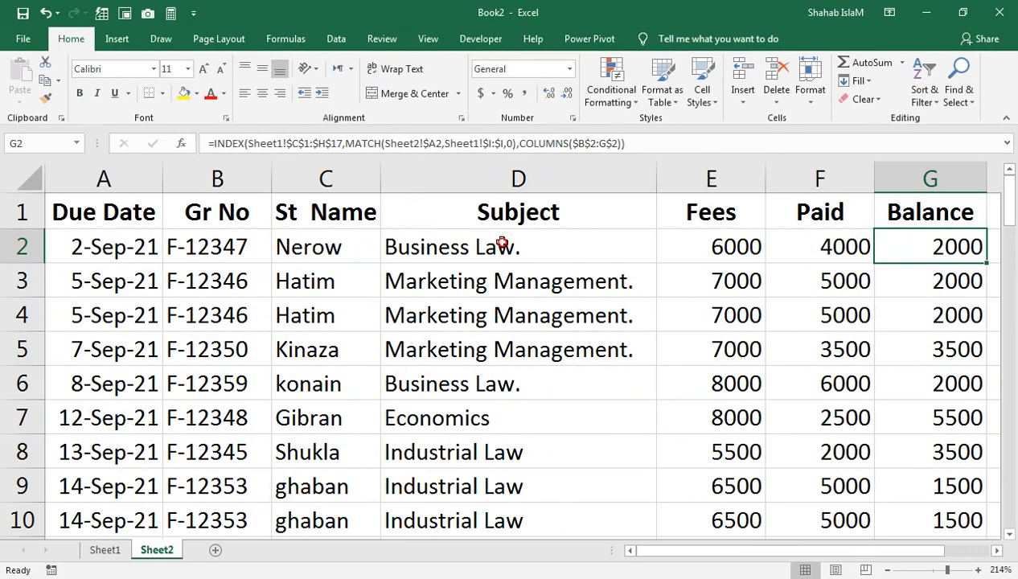
pyautogui.click(492, 241)
pyautogui.moveTo(495, 356); pyautogui.dragTo(515, 246)
# - Wrap the B2 lookup formula in IFERROR with an empty string ("") as the error value, and commit it
pyautogui.click(233, 241)
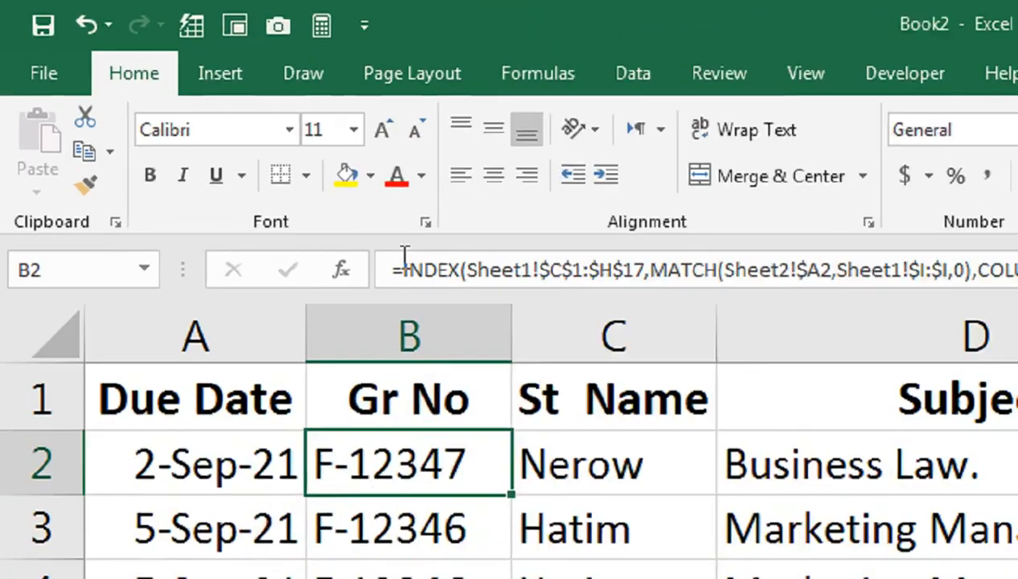
pyautogui.click(212, 138)
pyautogui.write('if')
pyautogui.press('Down')
pyautogui.press('Tab')
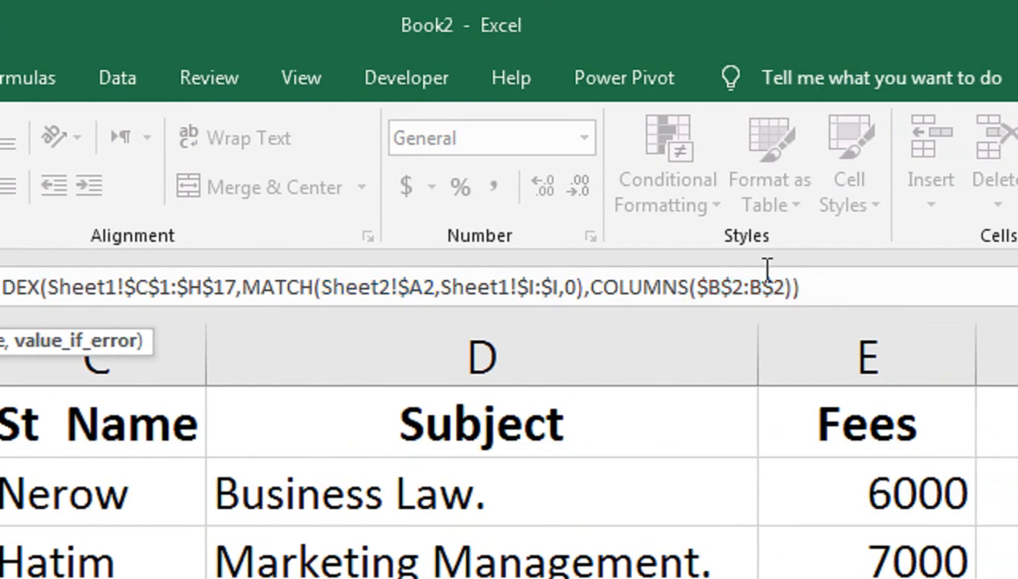
pyautogui.press('BackSpace')
pyautogui.press('BackSpace')
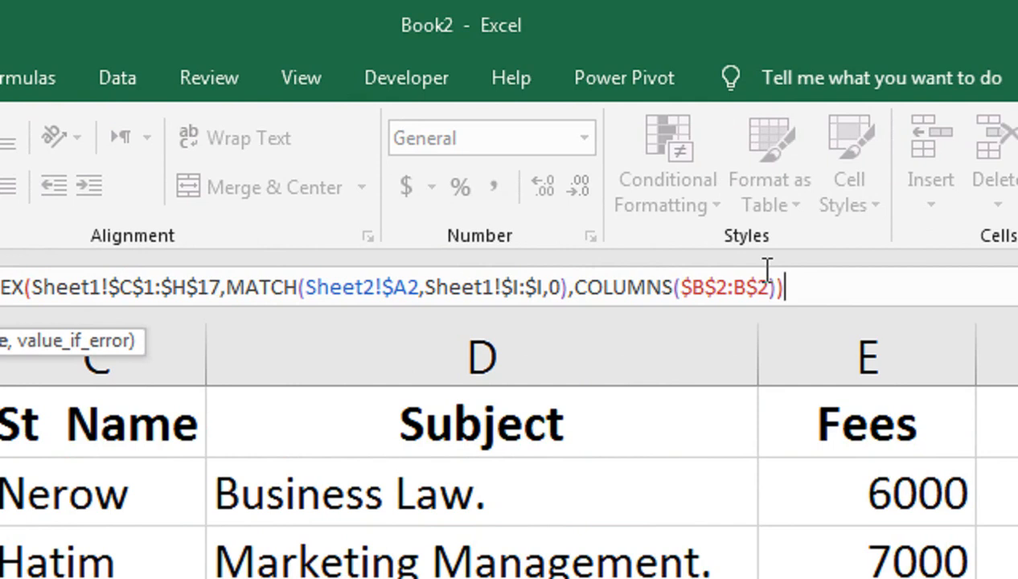
pyautogui.write(',"")')
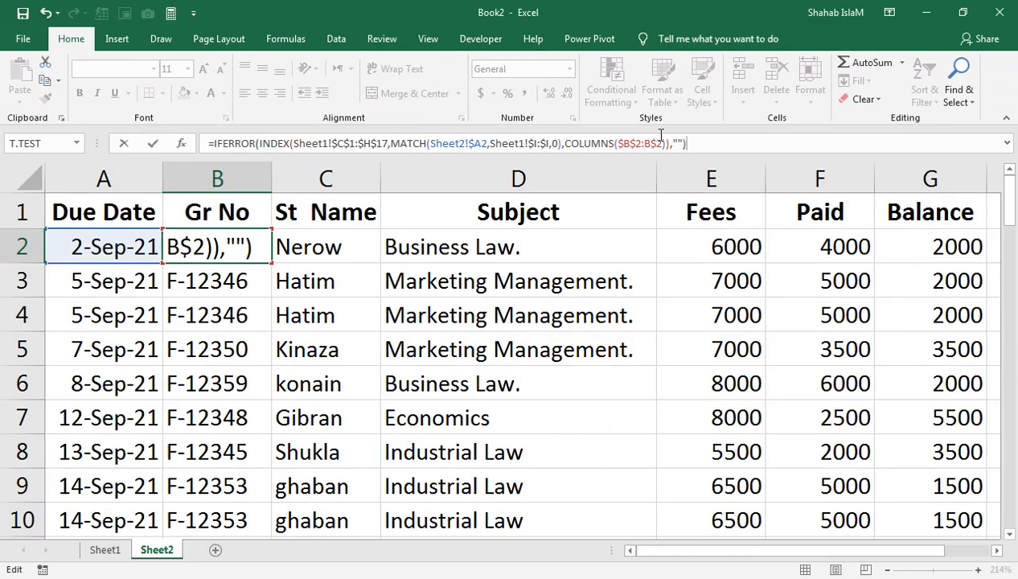
pyautogui.hotkey('ctrl', 'Return')
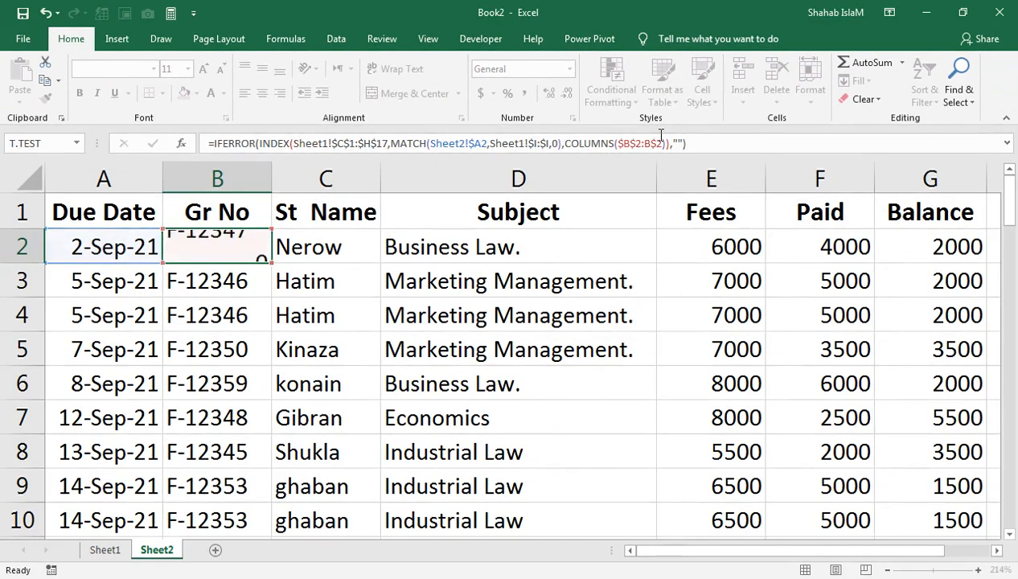
# - Fill the IFERROR formula from B2 down and across the range B2:G25
pyautogui.hotkey('shift', 'Down')
pyautogui.hotkey('shift', 'Down')
pyautogui.hotkey('shift', 'Down')
pyautogui.hotkey('shift', 'Down')
pyautogui.hotkey('shift', 'Down')
pyautogui.hotkey('shift', 'Down')
pyautogui.hotkey('shift', 'Down')
pyautogui.hotkey('shift', 'Down')
pyautogui.hotkey('shift', 'Down')
pyautogui.hotkey('shift', 'Down')
pyautogui.hotkey('shift', 'Down')
pyautogui.hotkey('shift', 'Down')
pyautogui.hotkey('shift', 'Down')
pyautogui.hotkey('shift', 'Down')
pyautogui.hotkey('shift', 'Down')
pyautogui.hotkey('shift', 'Down')
pyautogui.hotkey('shift', 'Down')
pyautogui.hotkey('shift', 'Down')
pyautogui.hotkey('shift', 'Down')
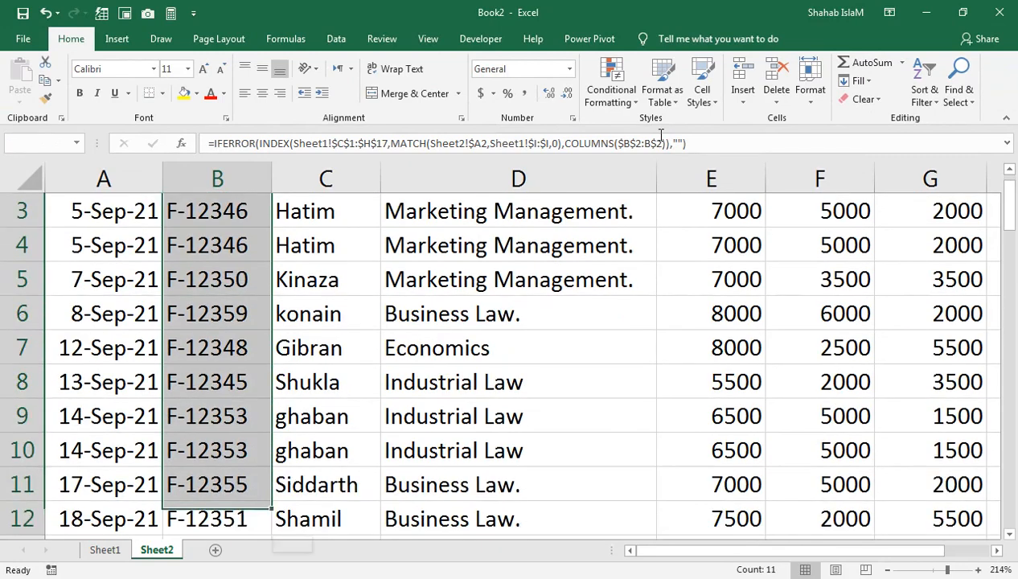
pyautogui.hotkey('shift', 'Down')
pyautogui.hotkey('shift', 'Down')
pyautogui.hotkey('shift', 'Down')
pyautogui.hotkey('shift', 'Down')
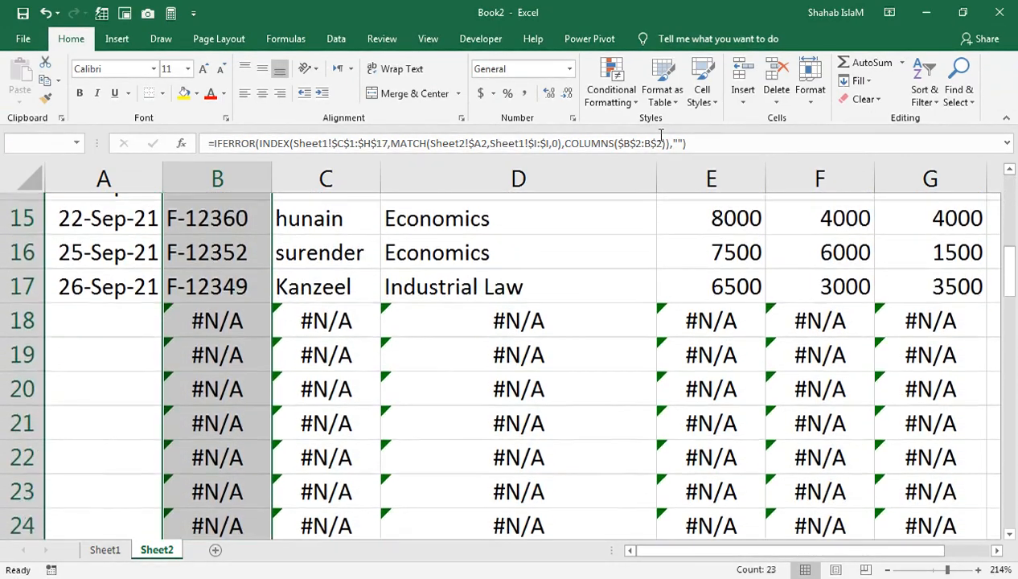
pyautogui.hotkey('shift', 'Right')
pyautogui.hotkey('shift', 'Right')
pyautogui.hotkey('shift', 'Right')
pyautogui.hotkey('shift', 'Right')
pyautogui.hotkey('shift', 'Right')
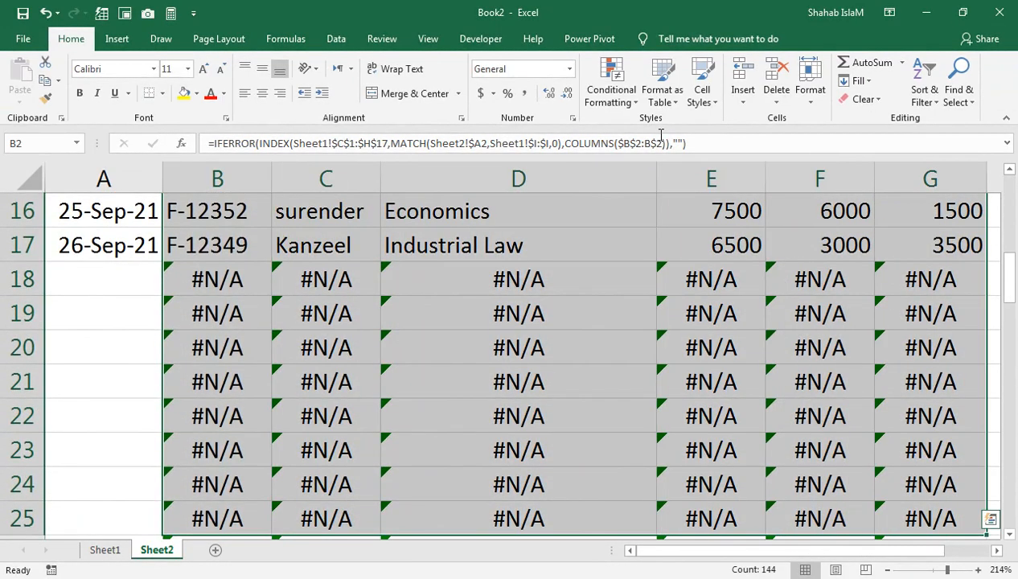
pyautogui.hotkey('ctrl', 'd')
pyautogui.hotkey('ctrl', 'r')
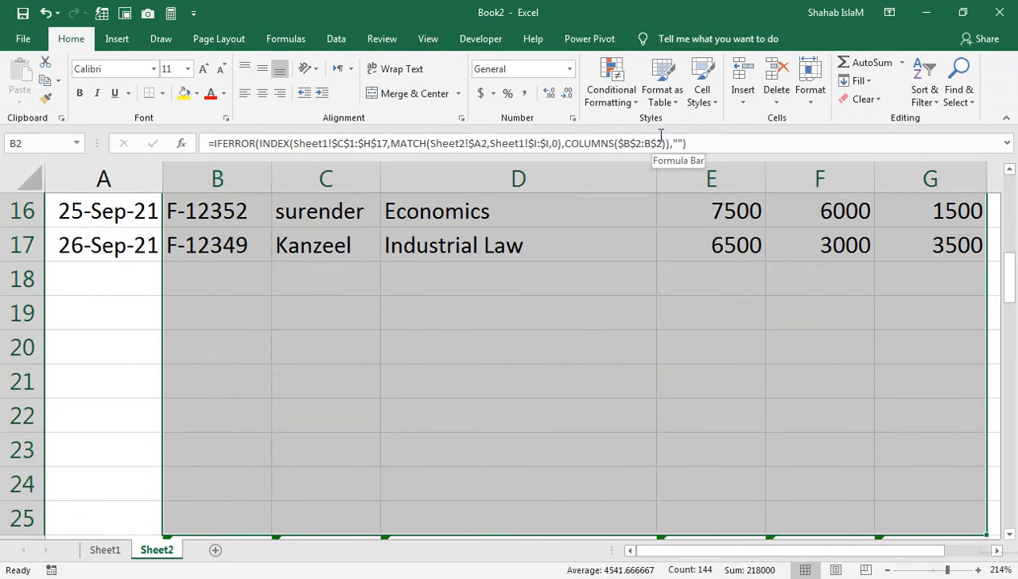
# - Extend the IFERROR formula down through row 32 in columns B to G, and return to the report's header row
pyautogui.hotkey('shift', 'Down')
pyautogui.hotkey('shift', 'Down')
pyautogui.hotkey('shift', 'Down')
pyautogui.hotkey('shift', 'Down')
pyautogui.hotkey('shift', 'Down')
pyautogui.hotkey('shift', 'Down')
pyautogui.hotkey('shift', 'Down')
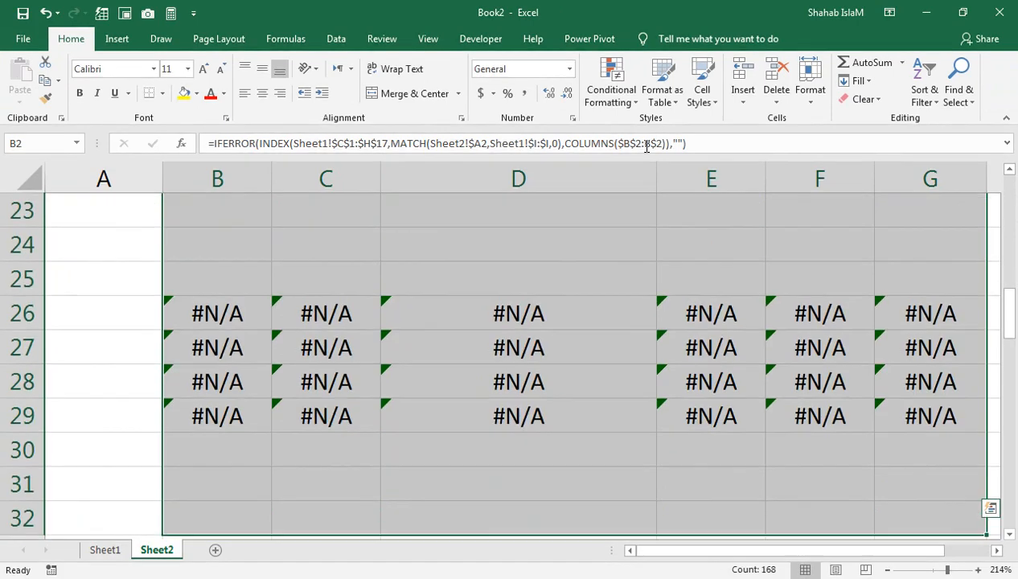
pyautogui.hotkey('ctrl', 'd')
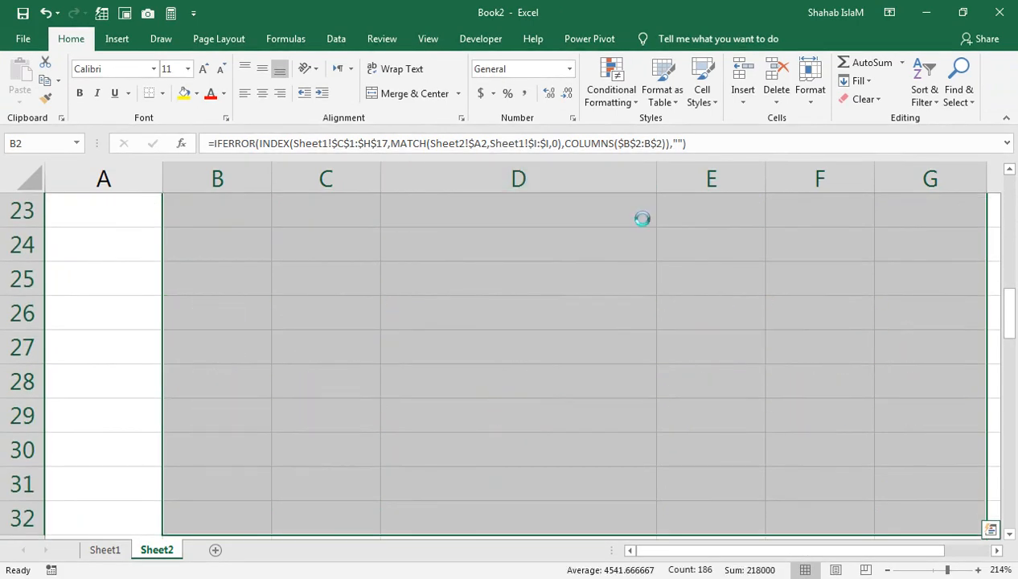
pyautogui.click(586, 228)
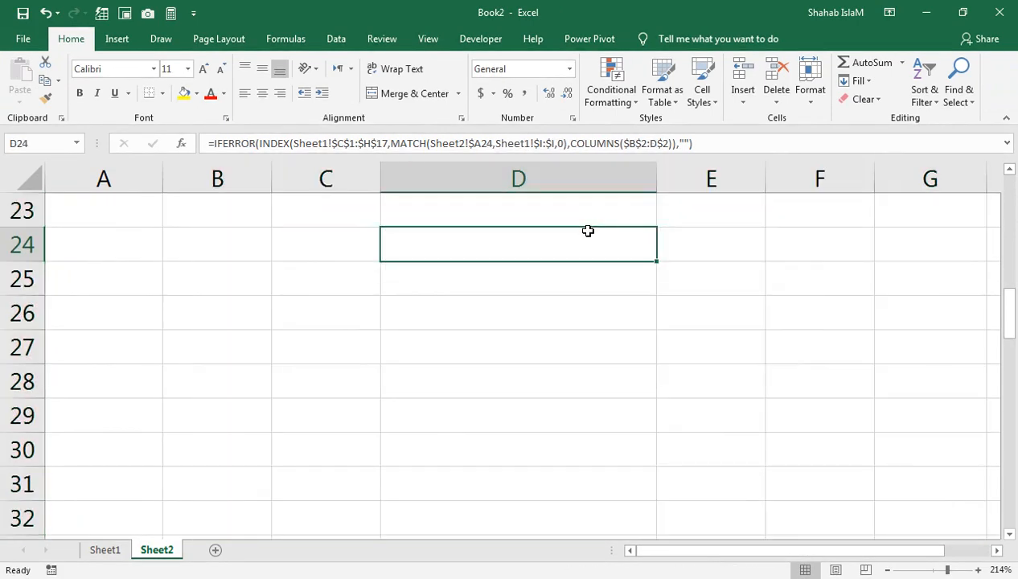
pyautogui.hotkey('ctrl', 'Up')
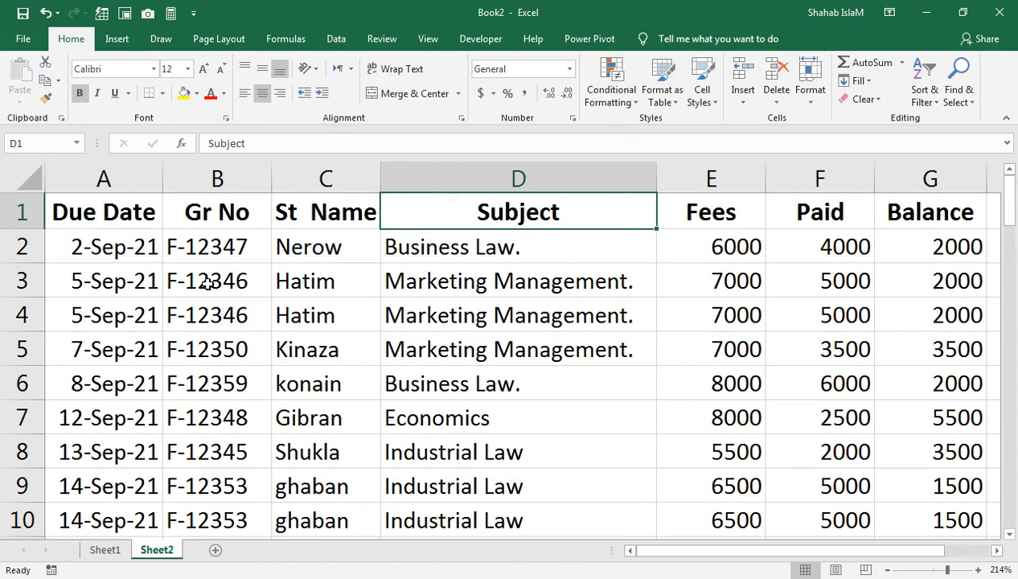